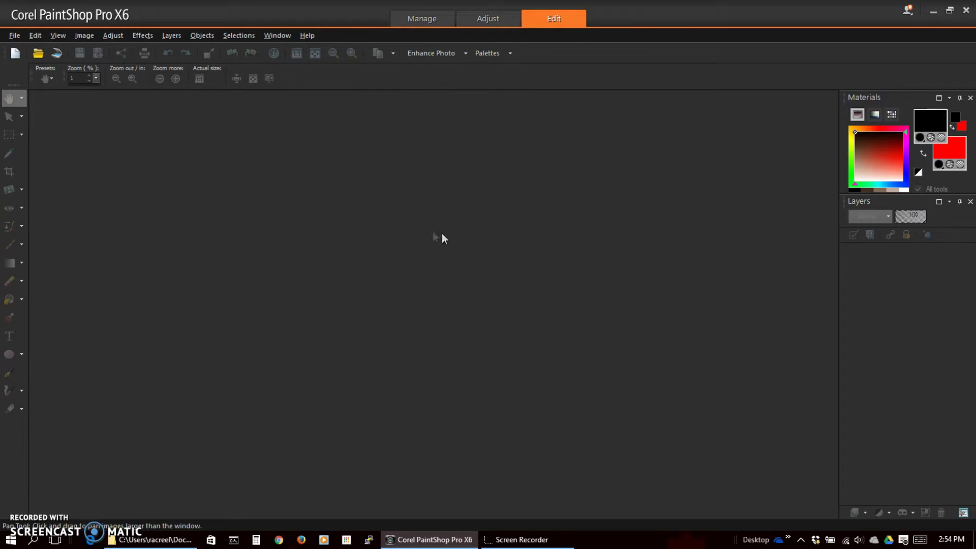
# Open the recent file logo_square.png (2560 x 2560), the red logo on black.
pyautogui.click(14, 36)
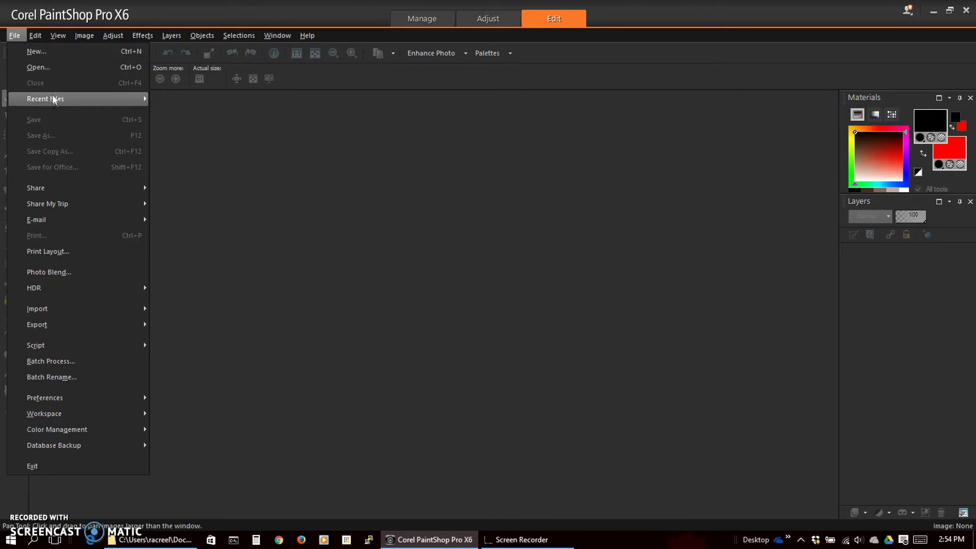
pyautogui.moveTo(56, 100)
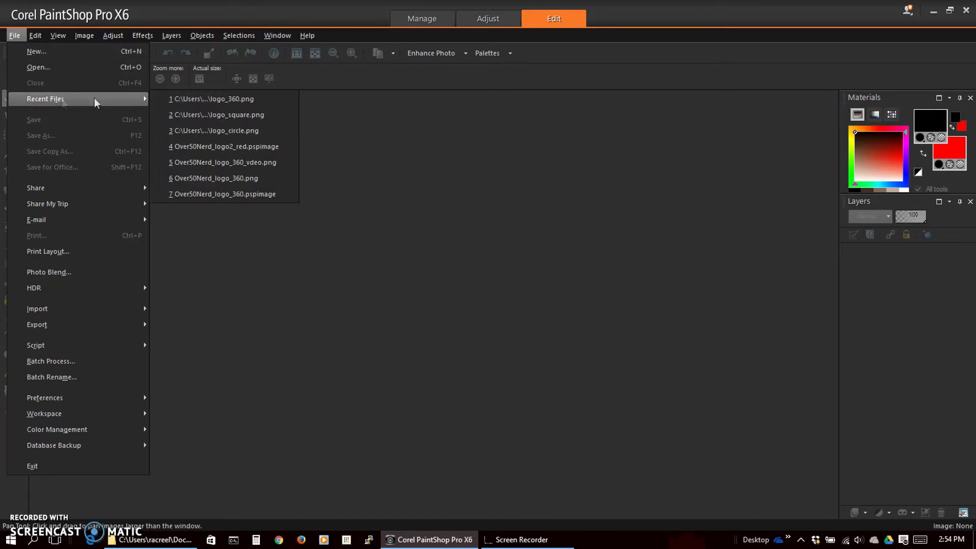
pyautogui.click(233, 113)
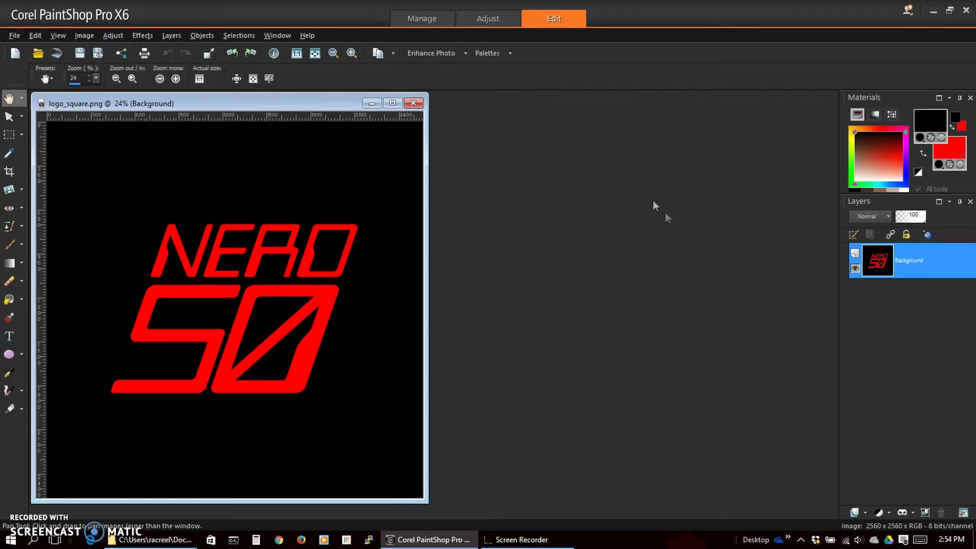
# Rotate the logo right twice so it is turned 180 degrees, upside down.
pyautogui.click(84, 37)
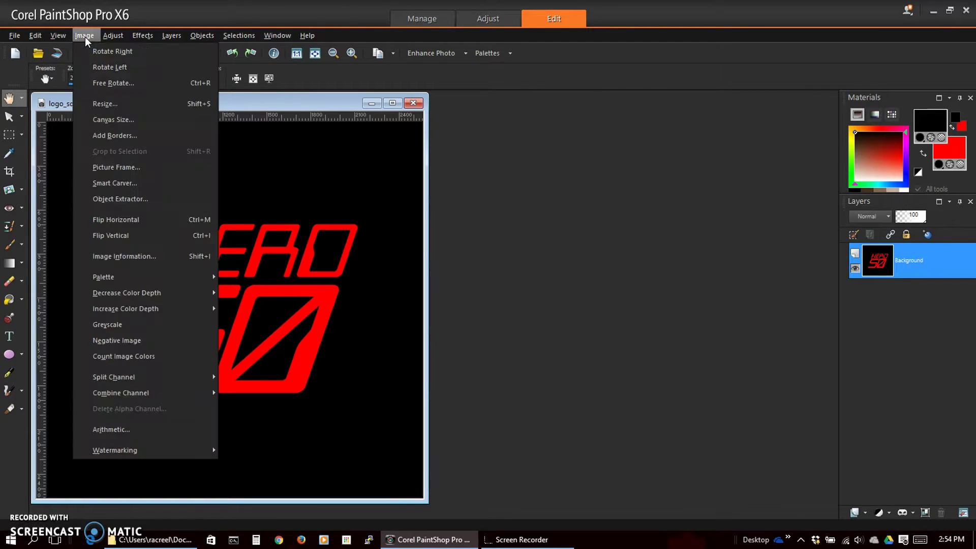
pyautogui.click(99, 50)
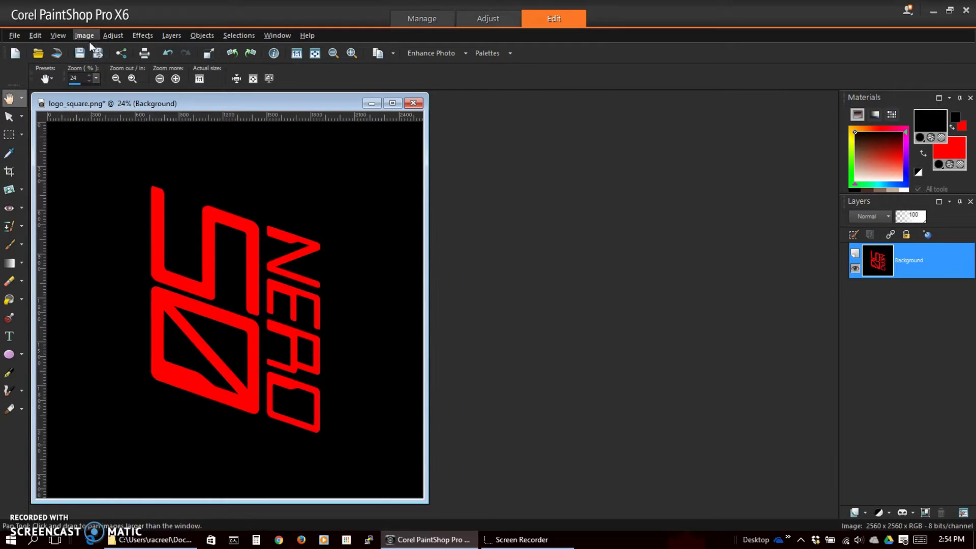
pyautogui.click(84, 36)
pyautogui.click(100, 50)
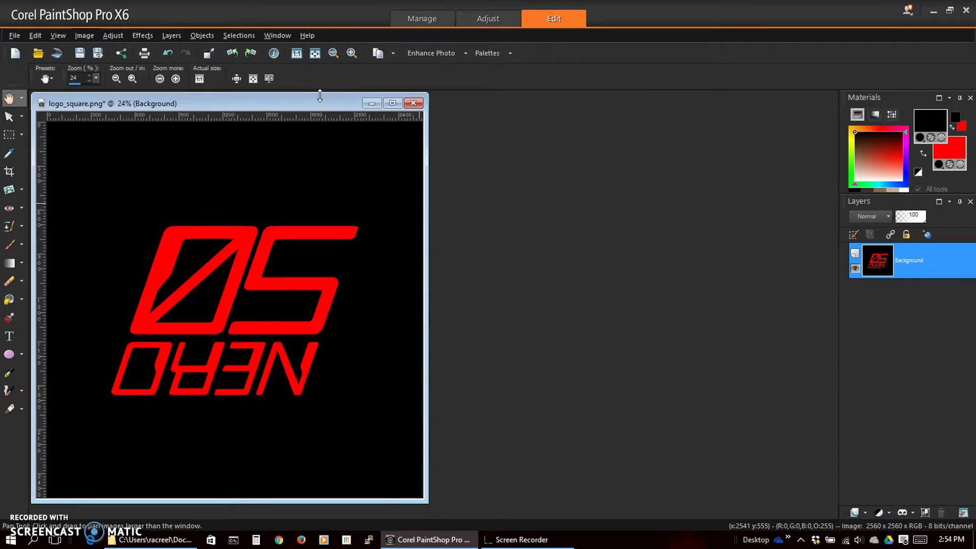
# Apply Polar Coordinates from the Default preset, set to Polar to rectangular with image preview.
pyautogui.click(143, 35)
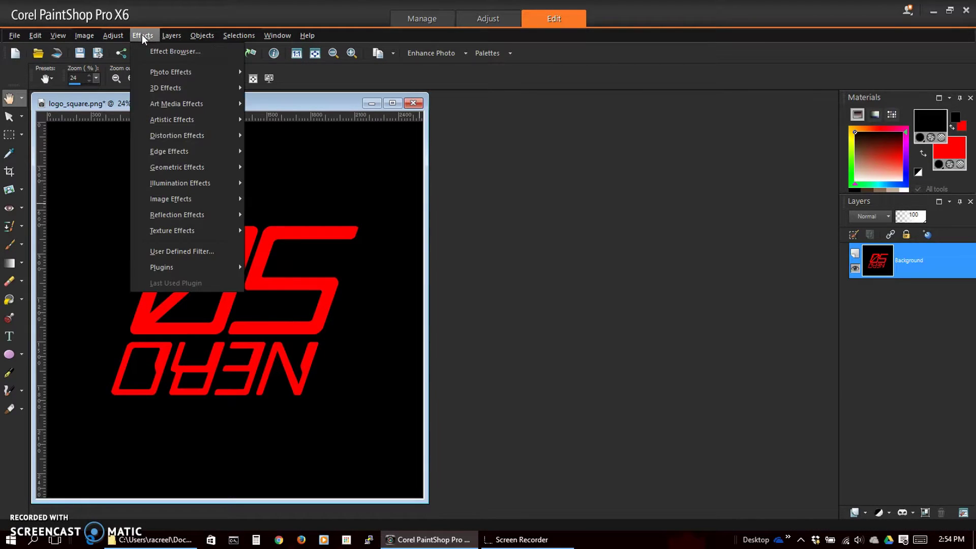
pyautogui.moveTo(192, 140)
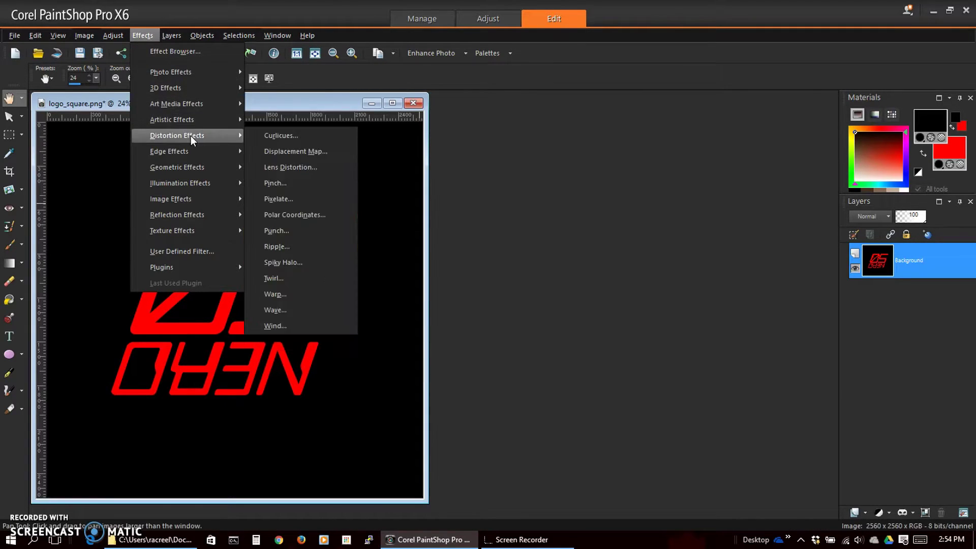
pyautogui.click(303, 214)
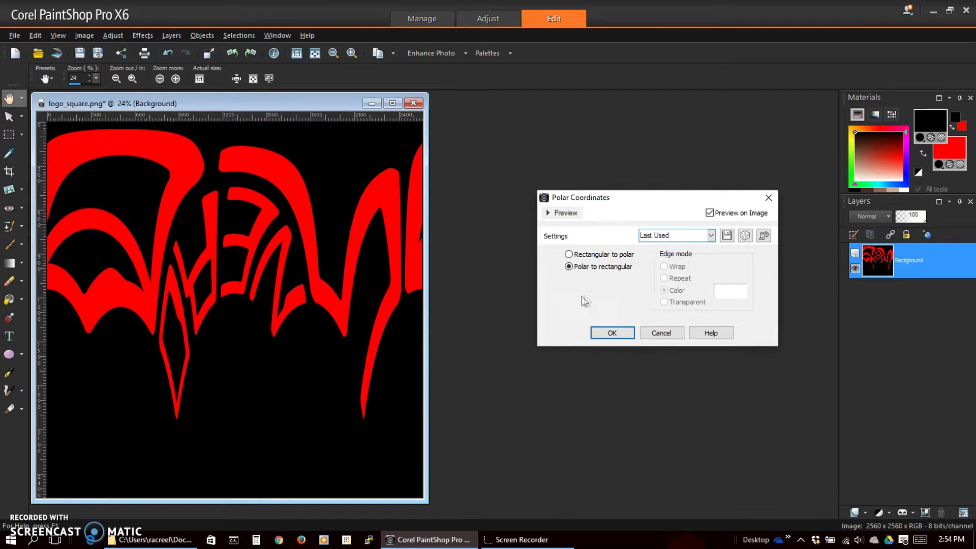
pyautogui.click(709, 213)
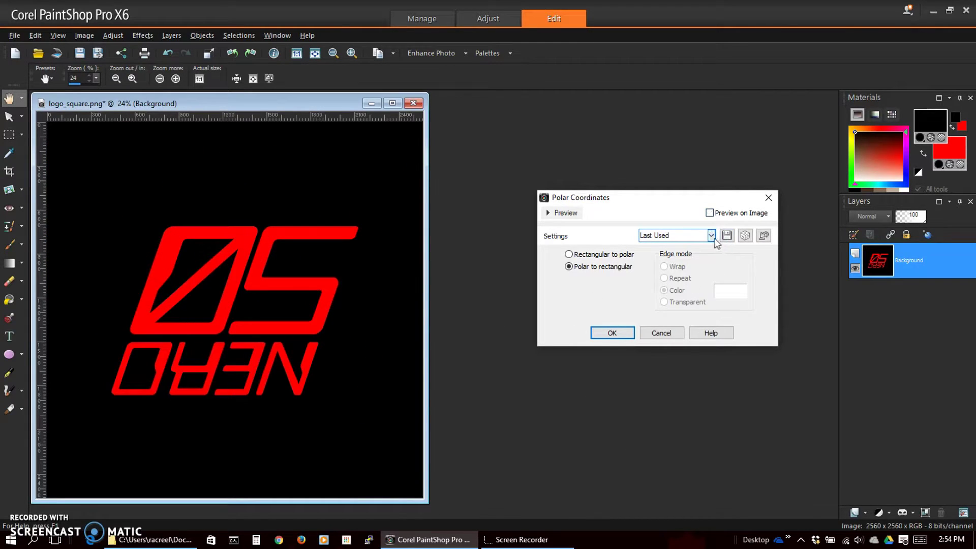
pyautogui.click(713, 237)
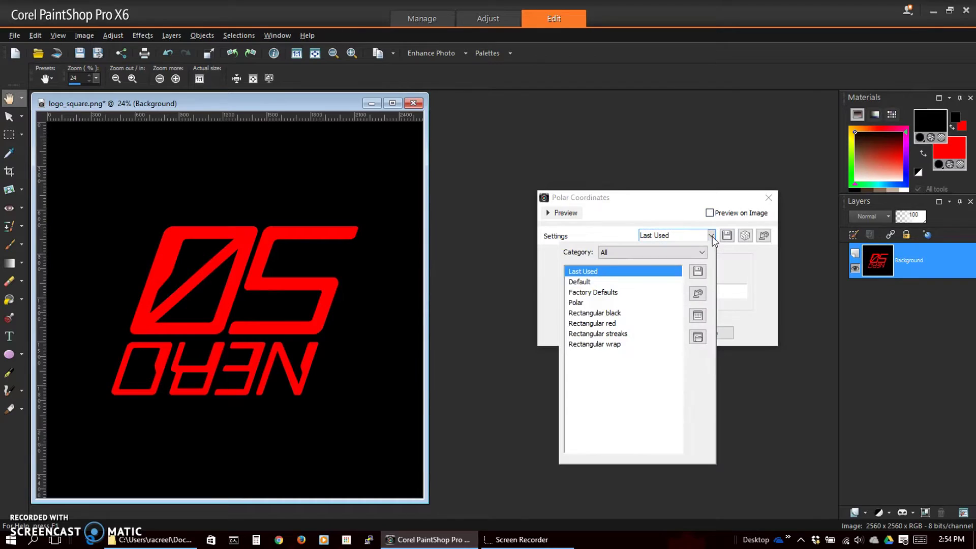
pyautogui.click(583, 282)
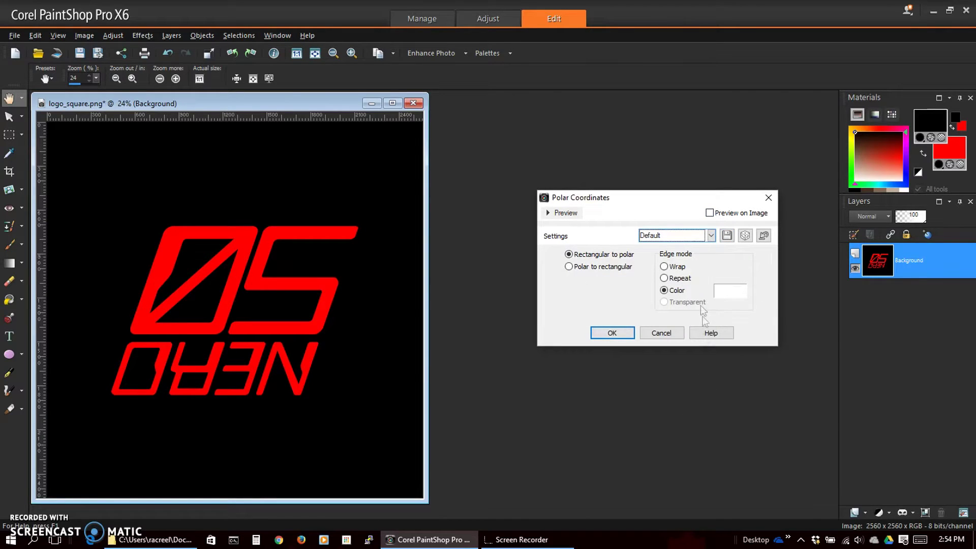
pyautogui.click(569, 266)
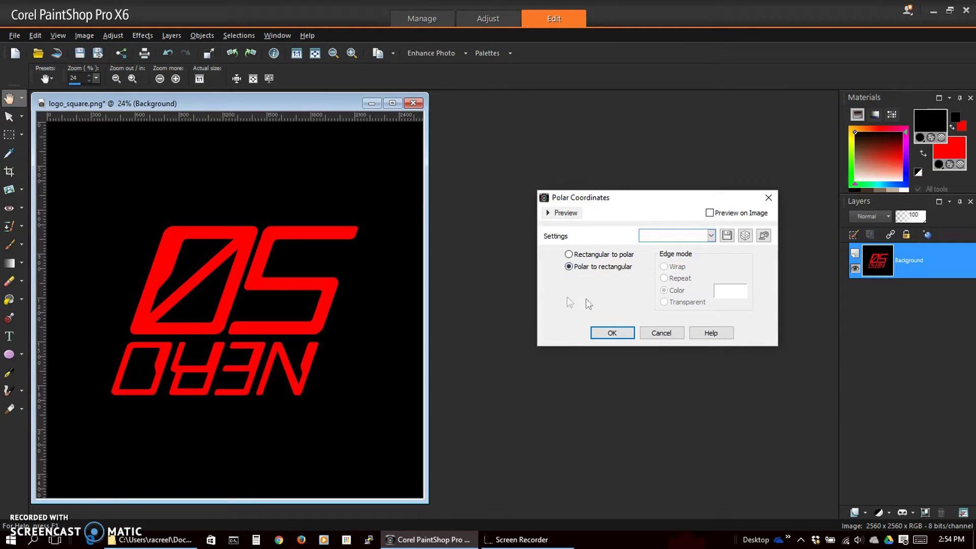
pyautogui.click(709, 213)
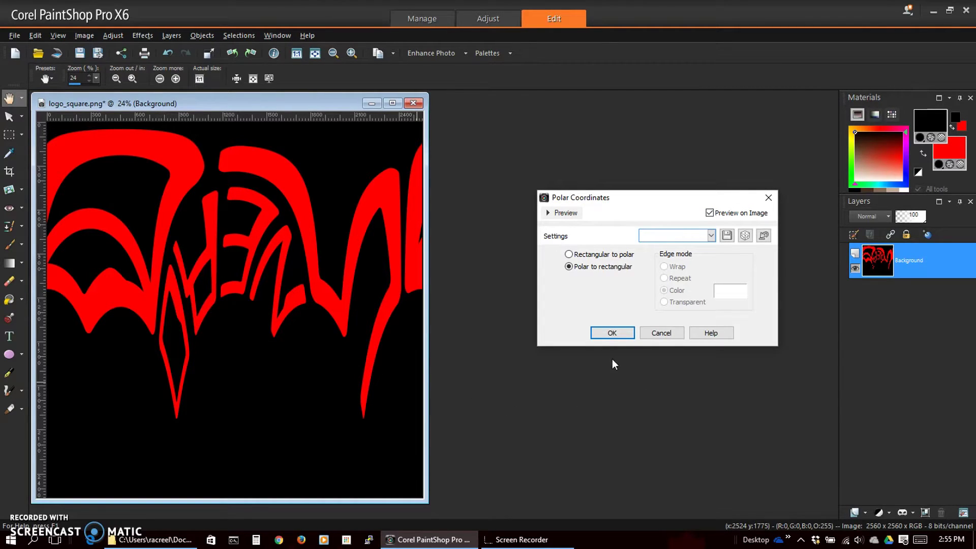
pyautogui.click(613, 333)
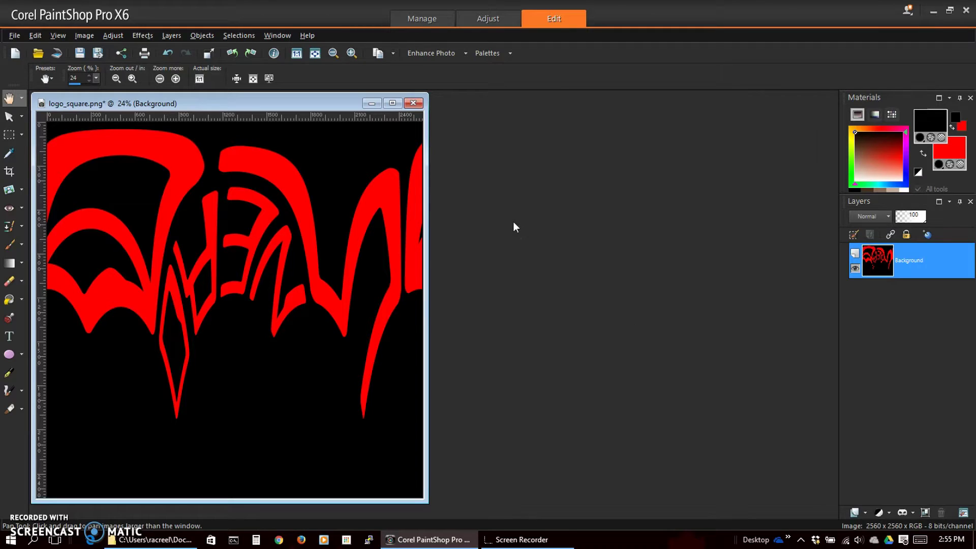
# Resize the image to 2560 x 300 pixels with Lock aspect ratio unchecked.
pyautogui.click(84, 35)
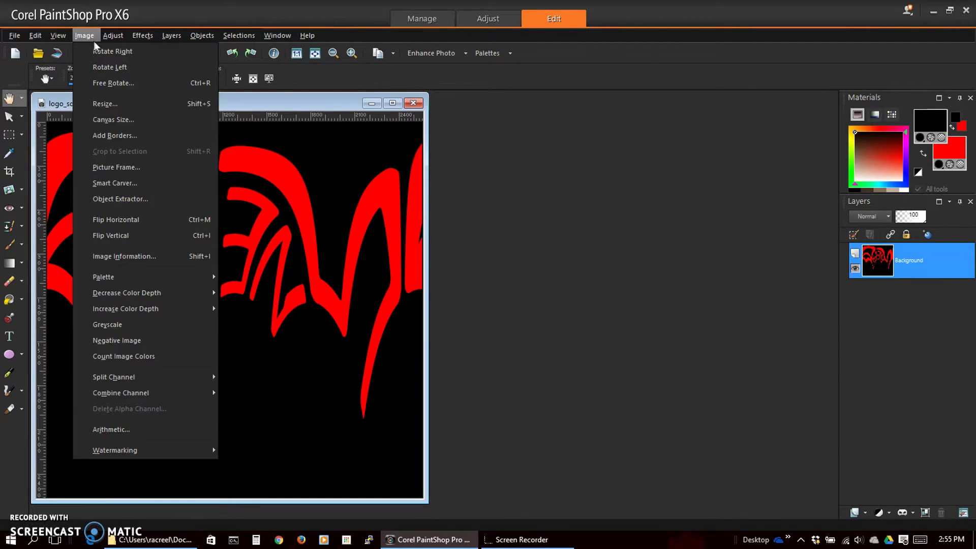
pyautogui.click(114, 105)
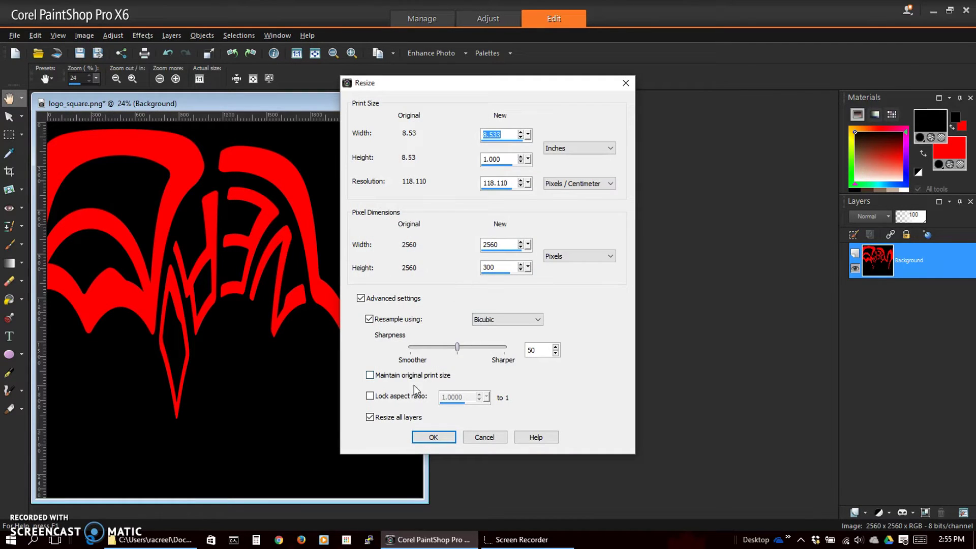
pyautogui.click(370, 397)
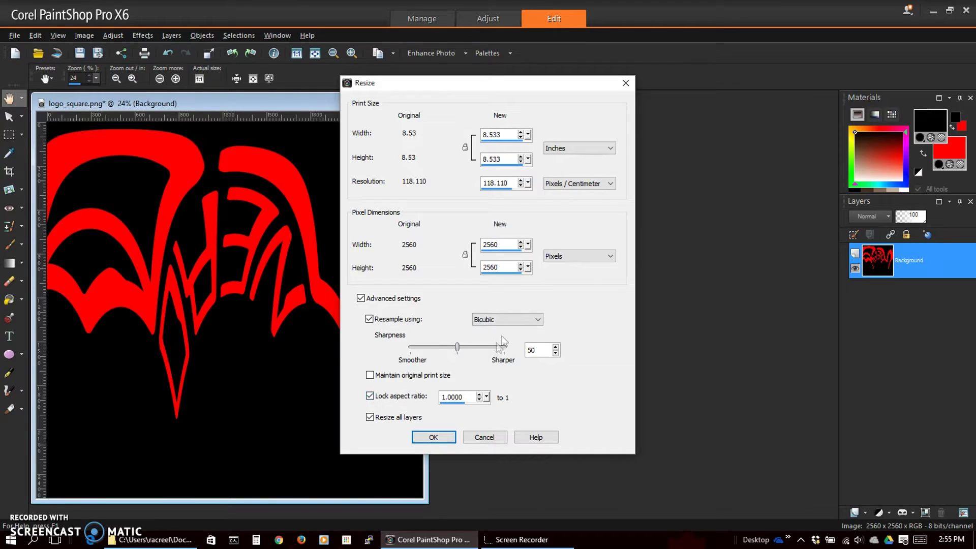
pyautogui.click(370, 397)
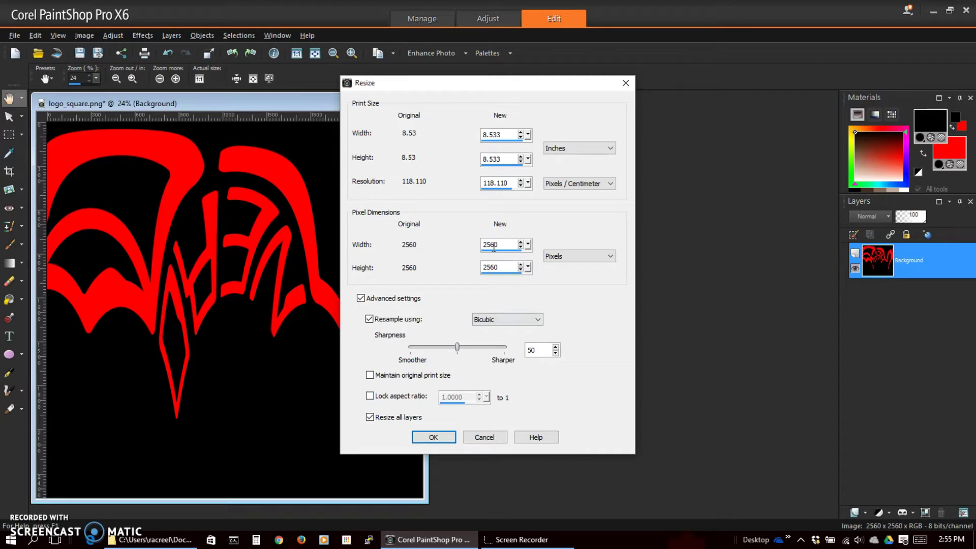
pyautogui.moveTo(509, 269); pyautogui.dragTo(474, 266)
pyautogui.write('300')
pyautogui.click(433, 437)
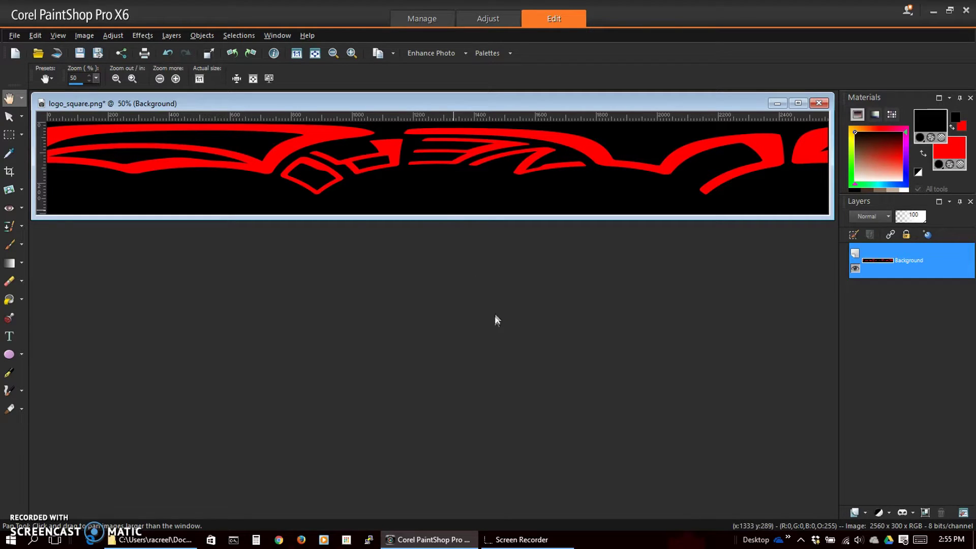
pyautogui.click(81, 35)
# Rotate the strip right twice so it lies landscape again, upside down.
pyautogui.click(97, 53)
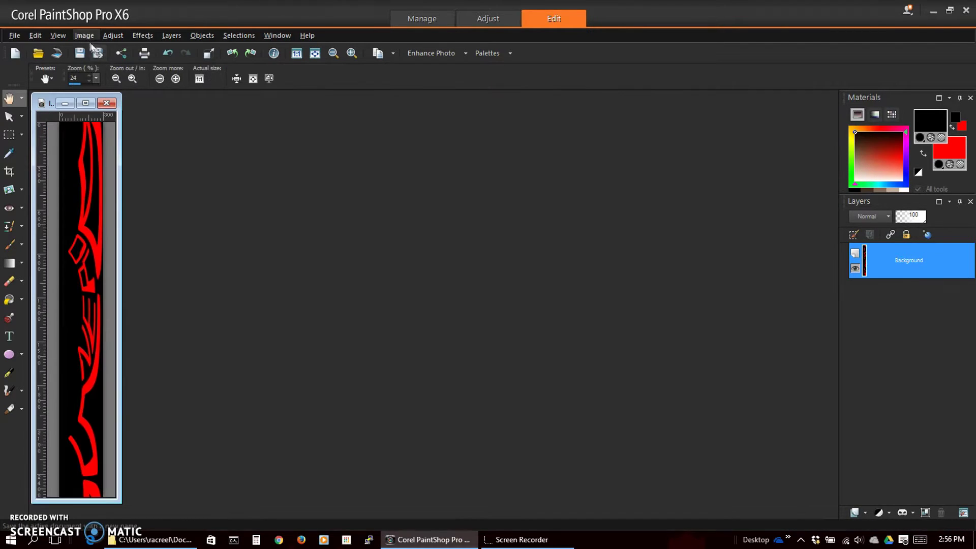
pyautogui.click(84, 36)
pyautogui.click(96, 53)
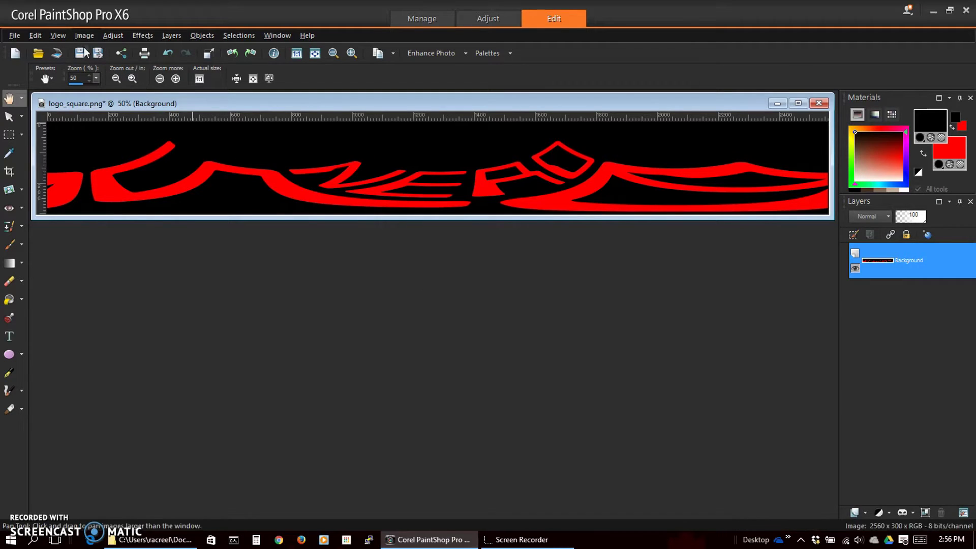
pyautogui.click(76, 36)
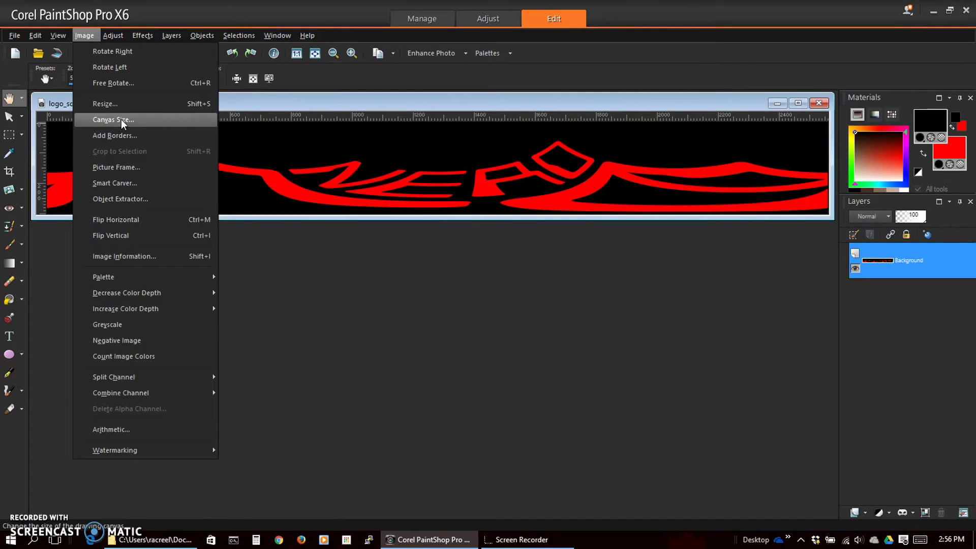
pyautogui.click(334, 267)
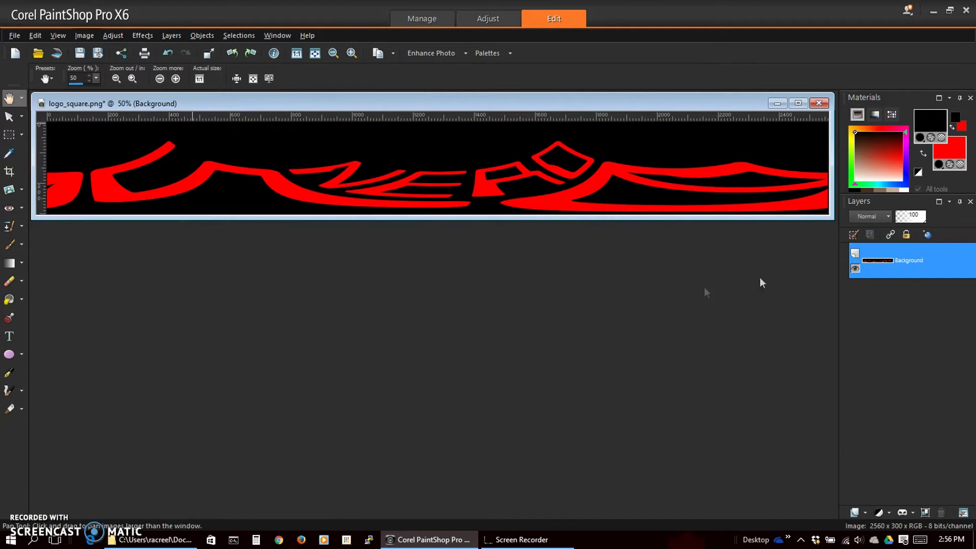
# Promote the Background layer to an ordinary layer, Raster 1.
pyautogui.rightClick(909, 258)
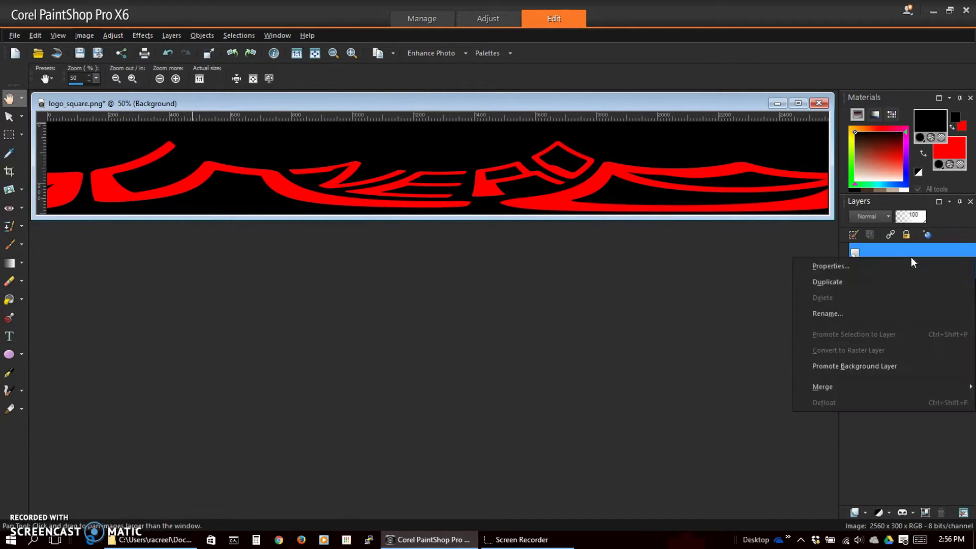
pyautogui.click(866, 366)
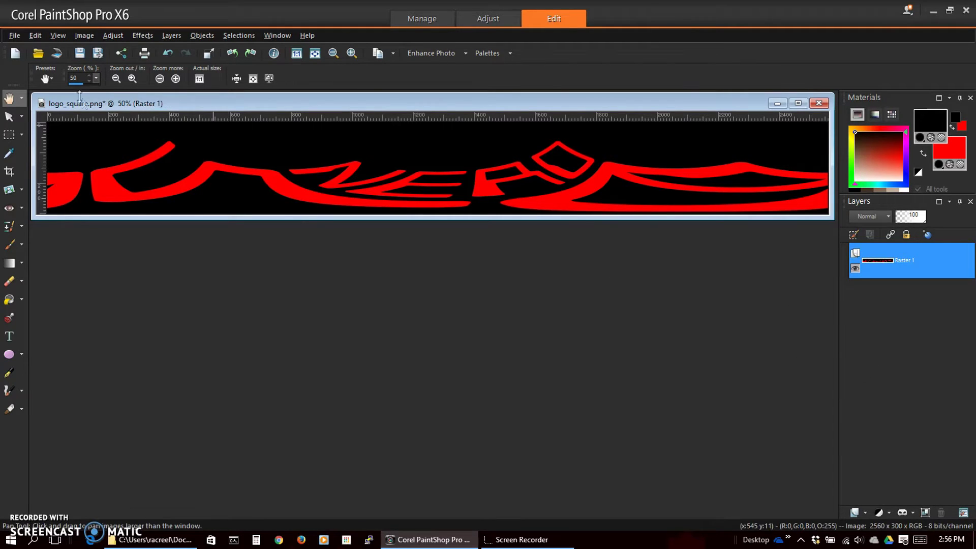
pyautogui.click(80, 35)
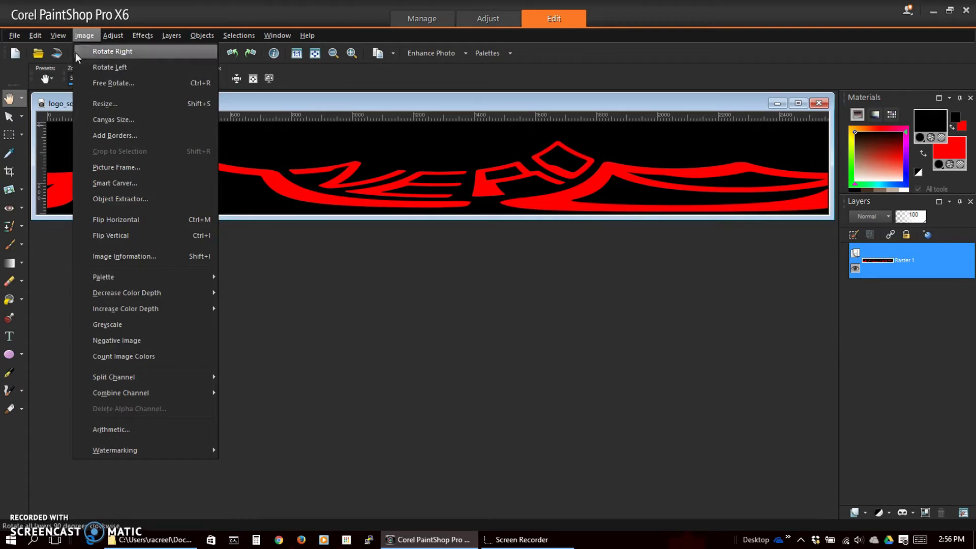
# Set the canvas height to 1280 (2560 x 1280) with the strip anchored bottom-centre.
pyautogui.click(111, 120)
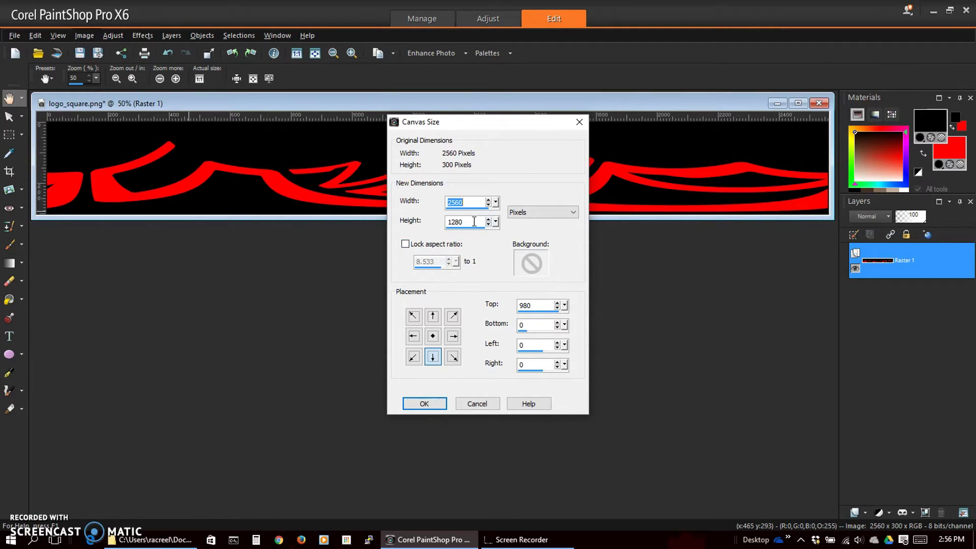
pyautogui.click(432, 336)
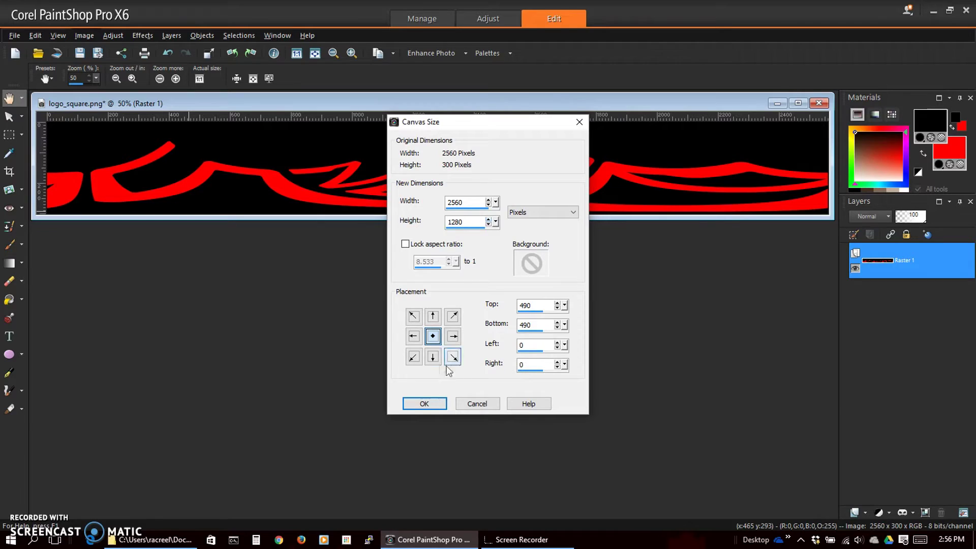
pyautogui.click(432, 357)
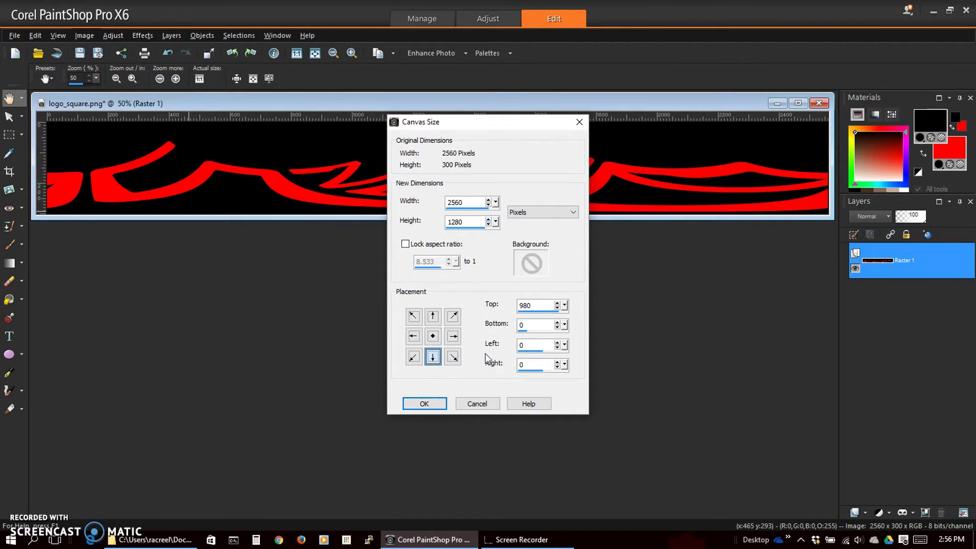
pyautogui.click(427, 403)
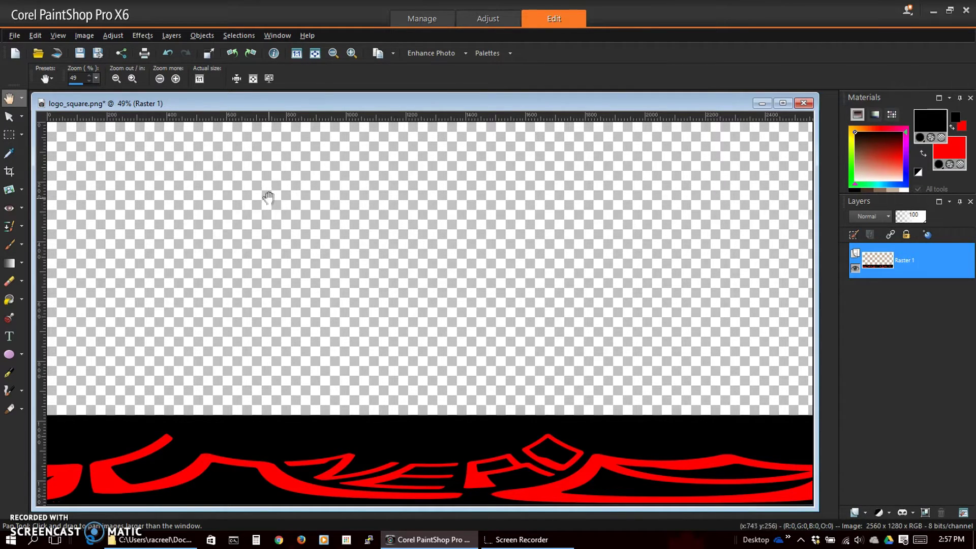
# Save the image as logo_360.png in the tutorial folder.
pyautogui.click(99, 53)
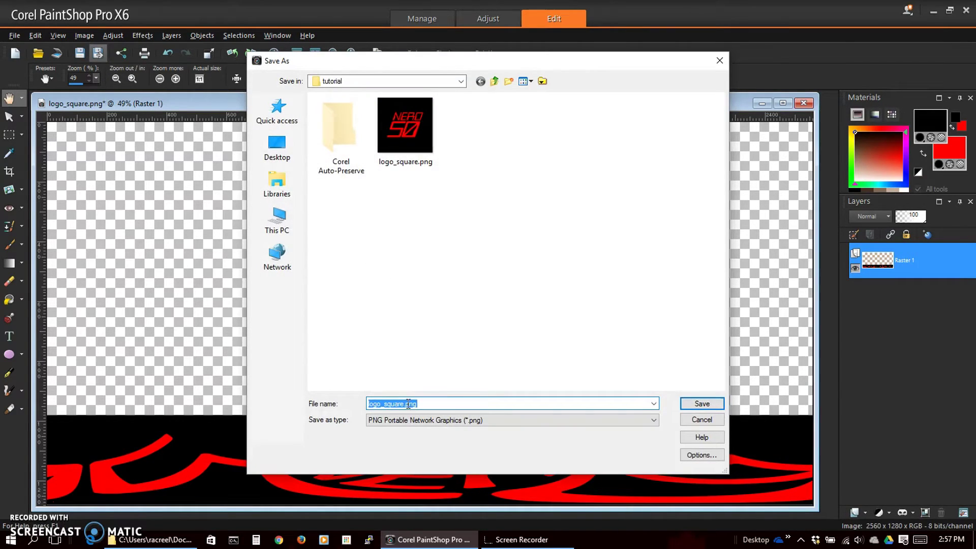
pyautogui.moveTo(405, 404); pyautogui.dragTo(355, 403)
pyautogui.write('logo_360')
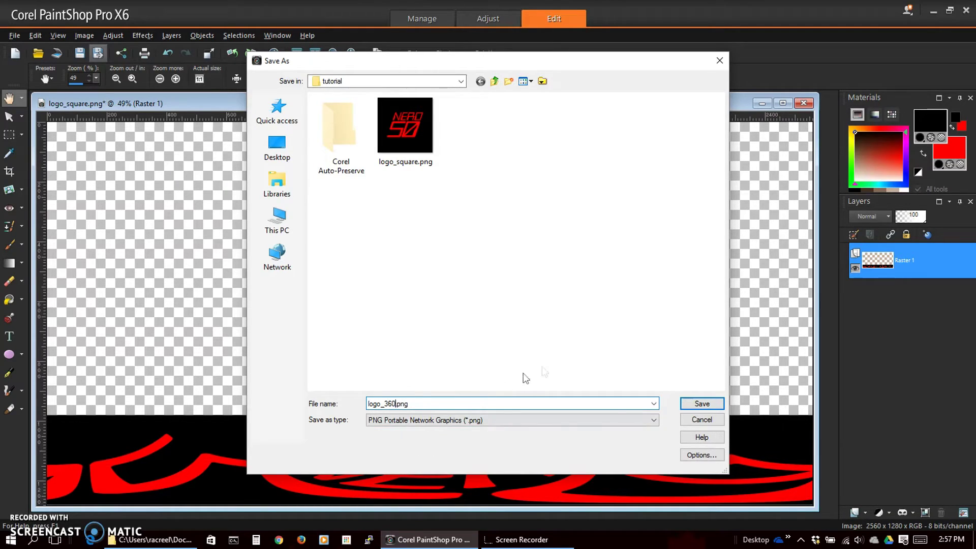
pyautogui.click(702, 404)
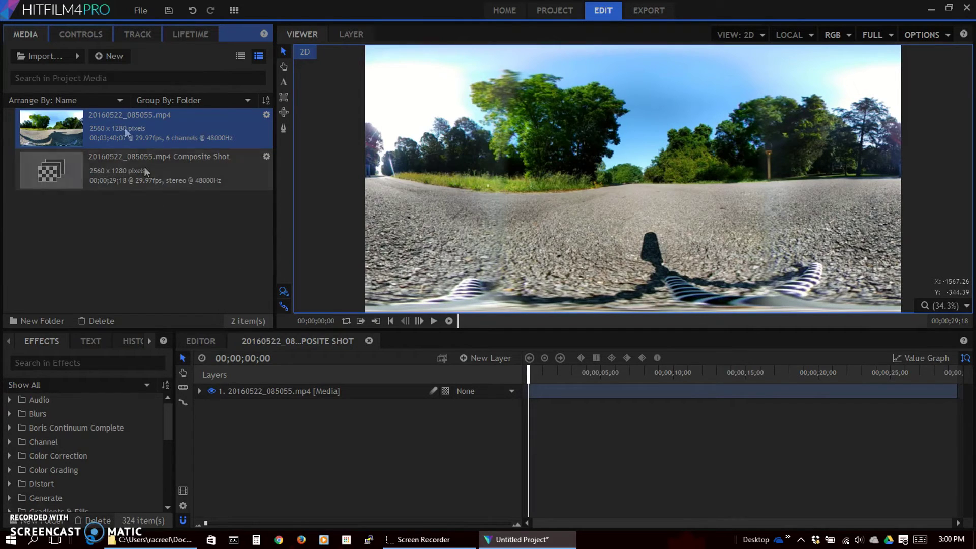
# Import logo_360.png from the tutorial folder into the HitFilm project media.
pyautogui.click(48, 54)
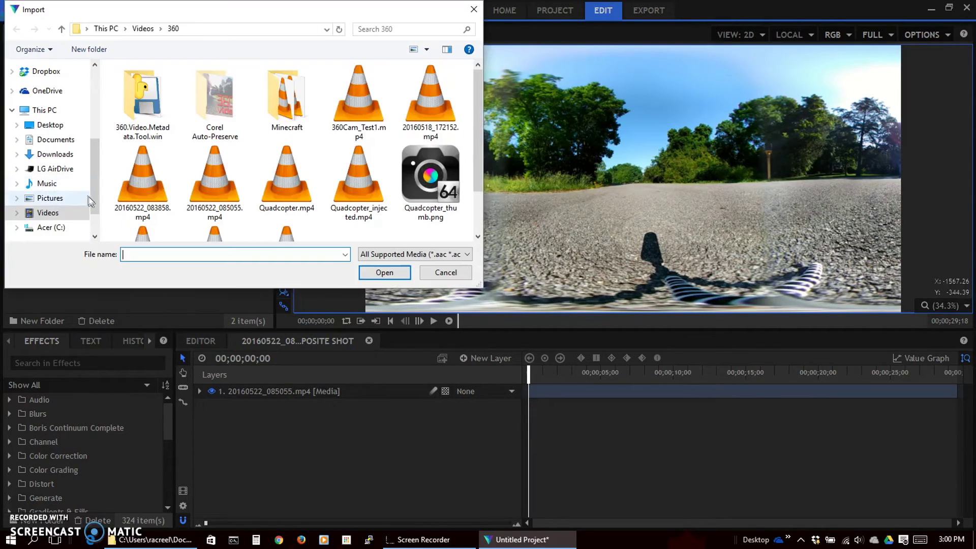
pyautogui.scroll(3, 94, 166)
pyautogui.scroll(1, 76, 152)
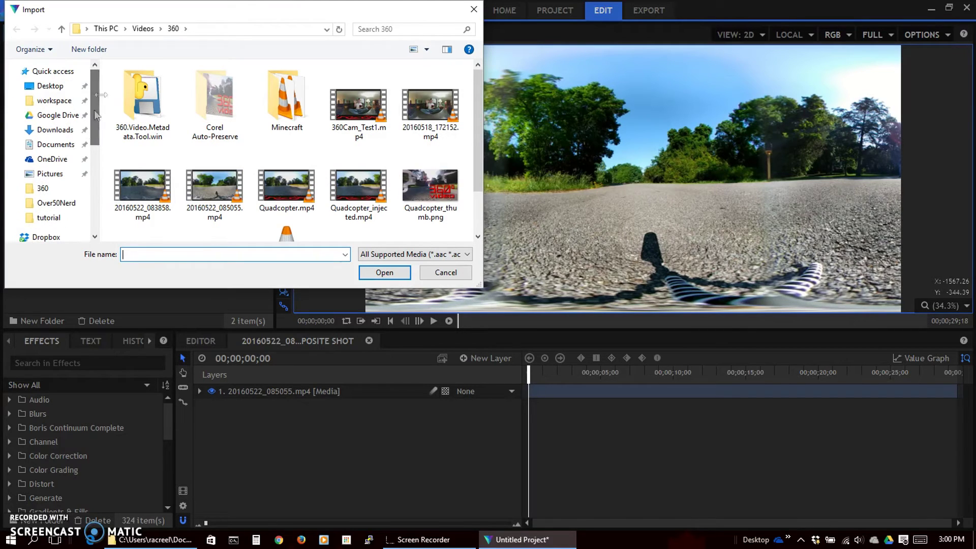
pyautogui.click(50, 219)
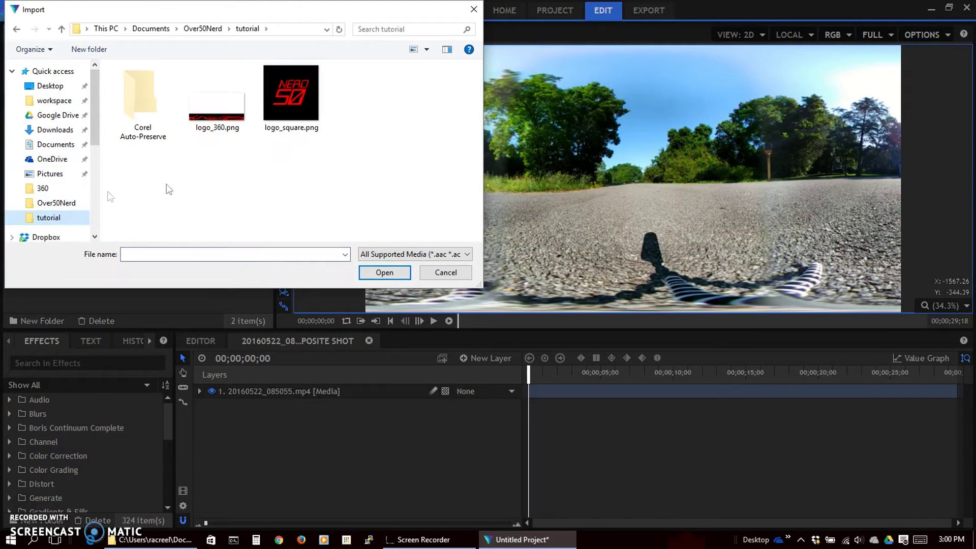
pyautogui.click(209, 102)
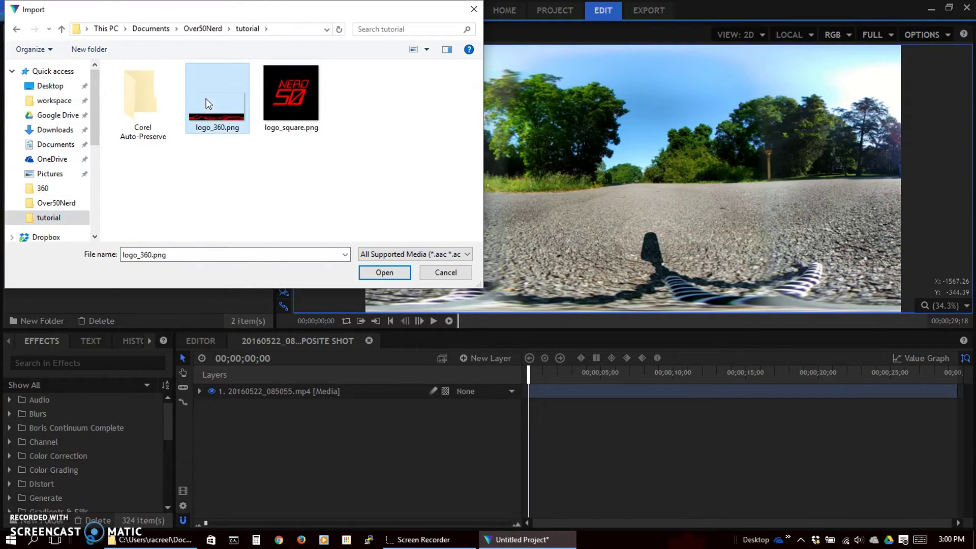
pyautogui.click(389, 272)
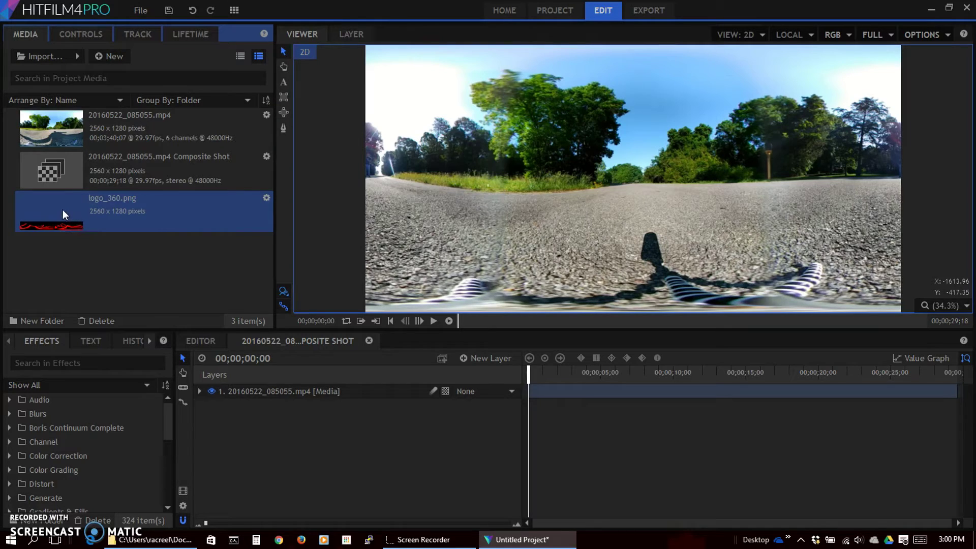
# Add logo_360.png as a layer over the road video, scrub to check it, then open Export.
pyautogui.moveTo(61, 209); pyautogui.dragTo(349, 386)
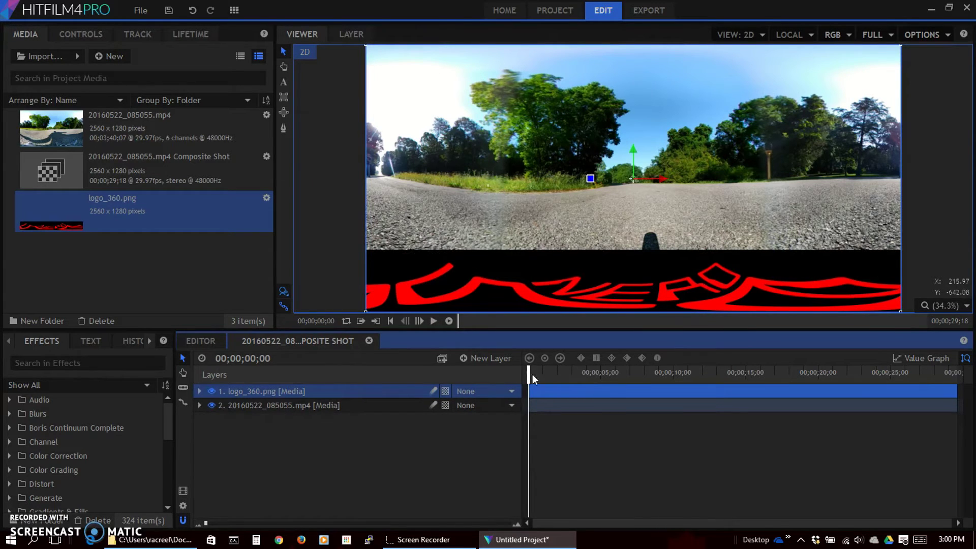
pyautogui.click(556, 375)
pyautogui.click(727, 375)
pyautogui.moveTo(838, 374); pyautogui.dragTo(475, 379)
pyautogui.click(649, 11)
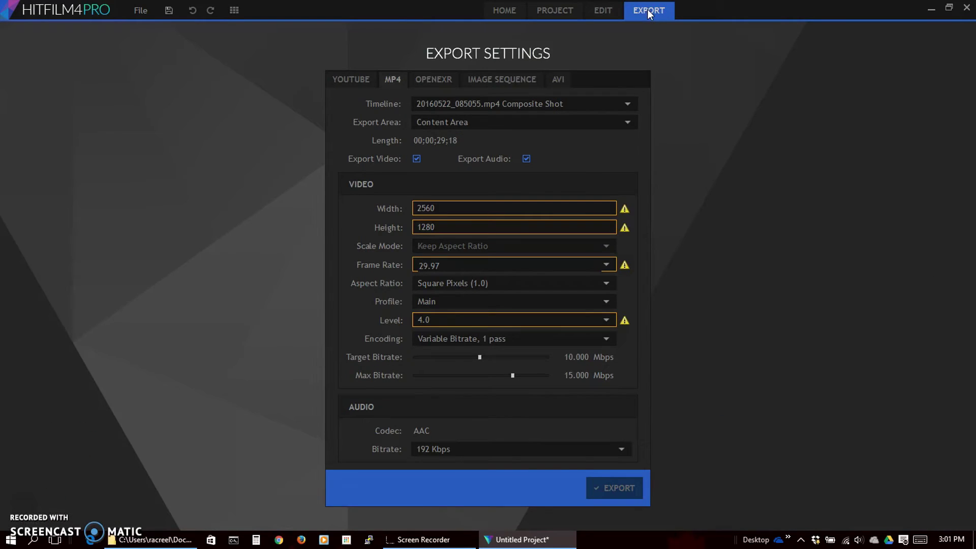
# Set the MP4 encoding level to 5.0 and the profile to High.
pyautogui.click(606, 320)
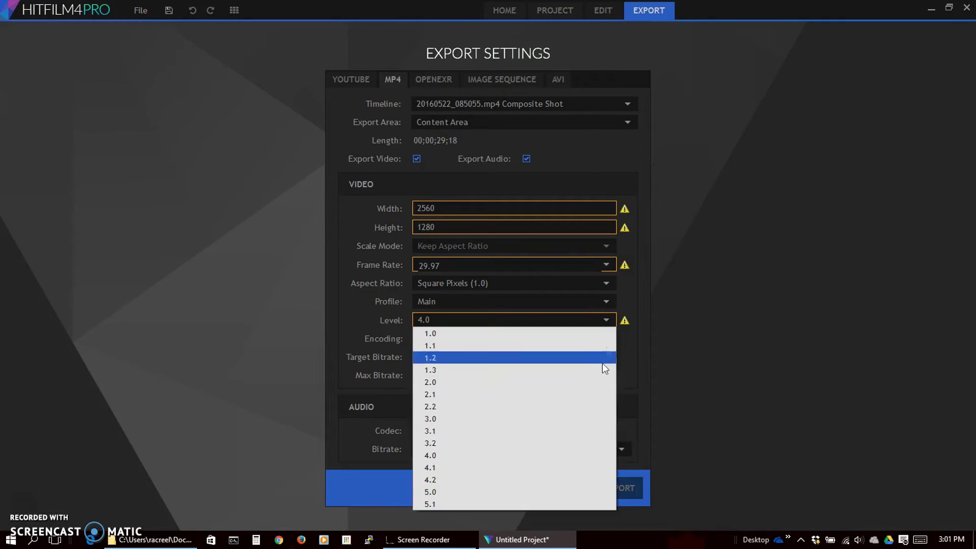
pyautogui.click(499, 491)
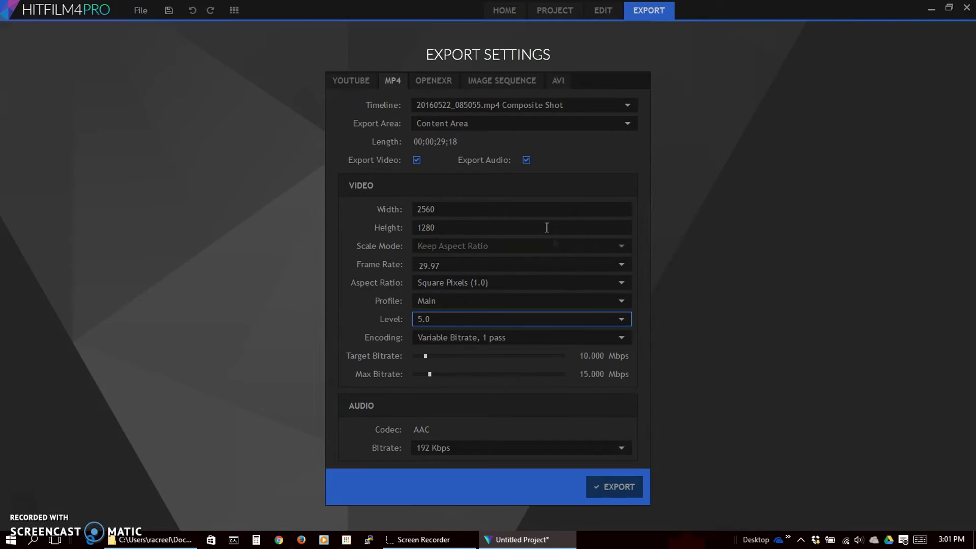
pyautogui.click(625, 302)
pyautogui.click(570, 339)
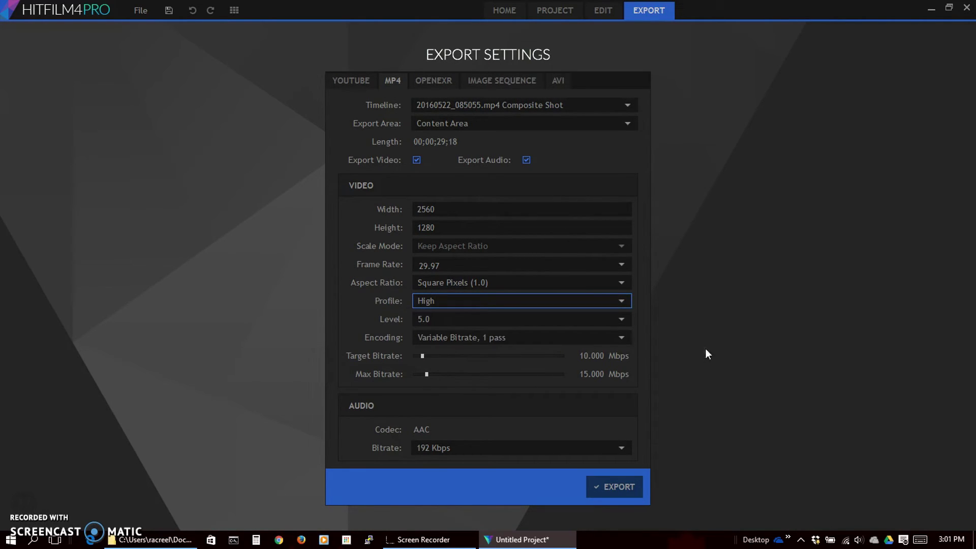
# Set target bitrate 24 and maximum 40 Mbps, turn off audio, and start the export.
pyautogui.click(585, 356)
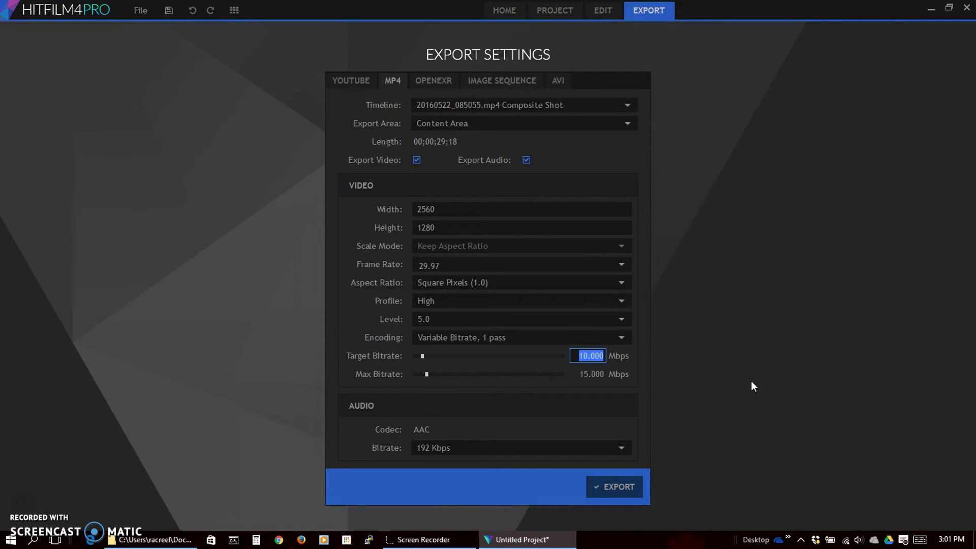
pyautogui.write('24')
pyautogui.click(593, 374)
pyautogui.write('40')
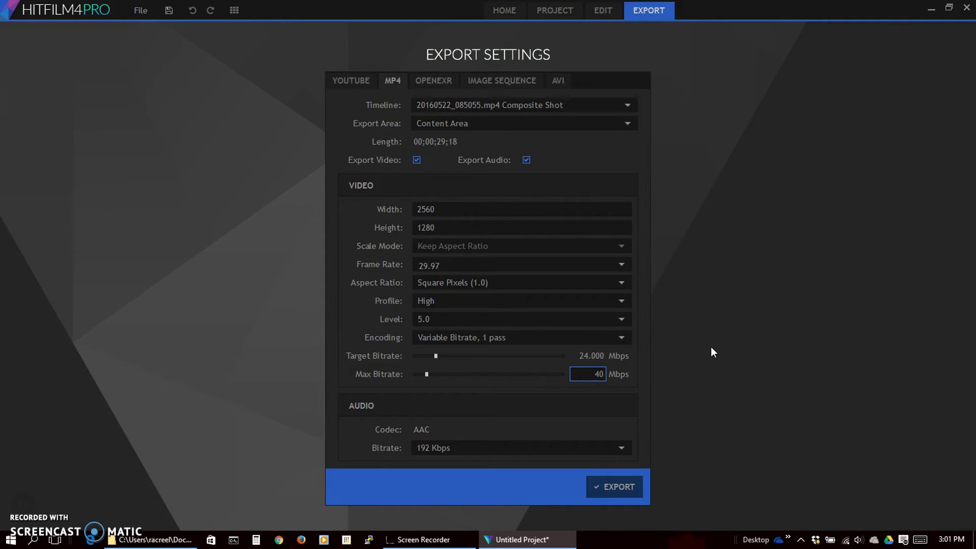
pyautogui.press('Return')
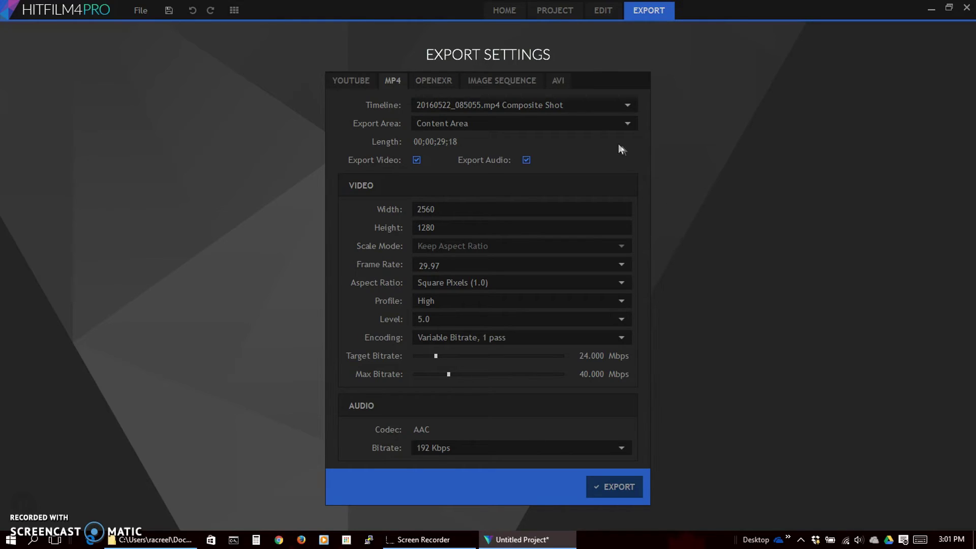
pyautogui.click(527, 160)
pyautogui.click(615, 487)
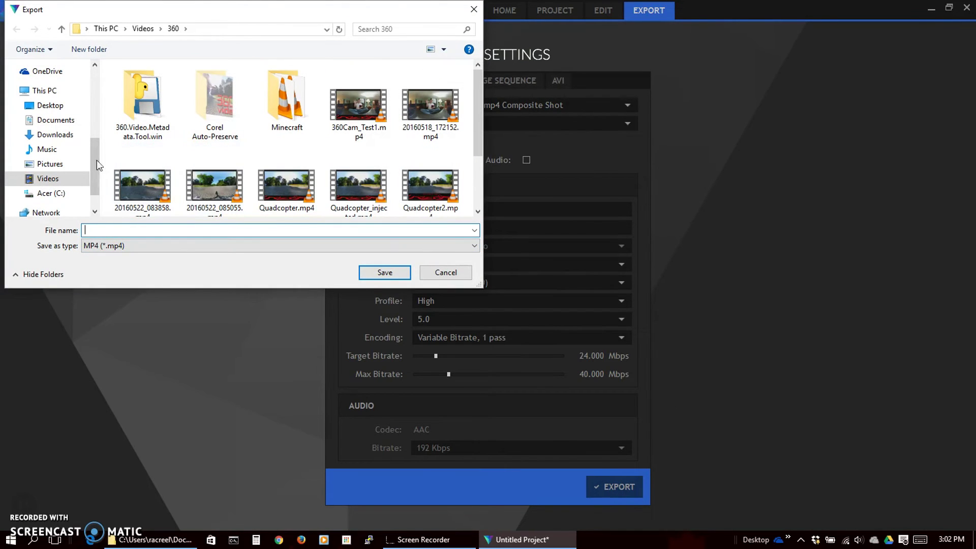
# Export the composite as tutorial.mp4 into Documents\Over50Nerd\tutorial.
pyautogui.moveTo(92, 171); pyautogui.dragTo(94, 129)
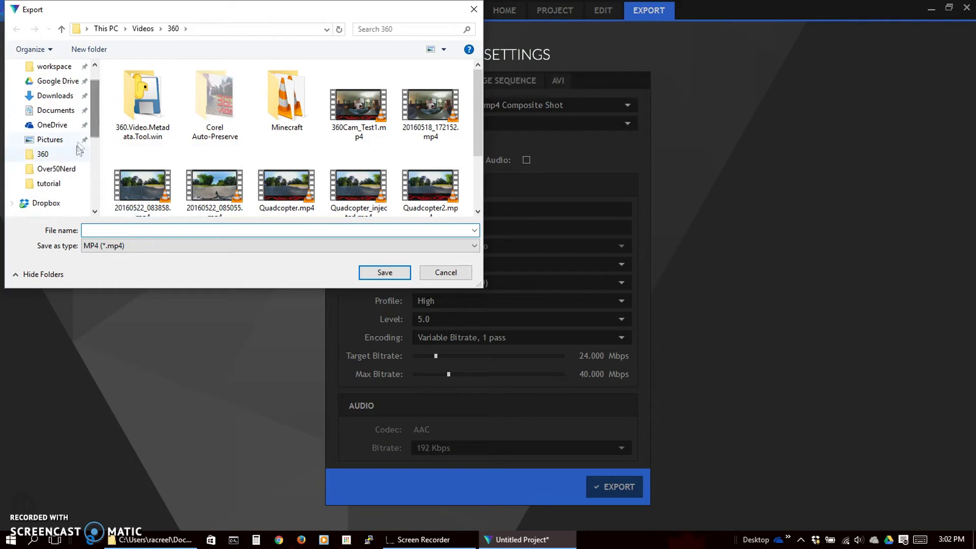
pyautogui.click(57, 186)
pyautogui.click(168, 229)
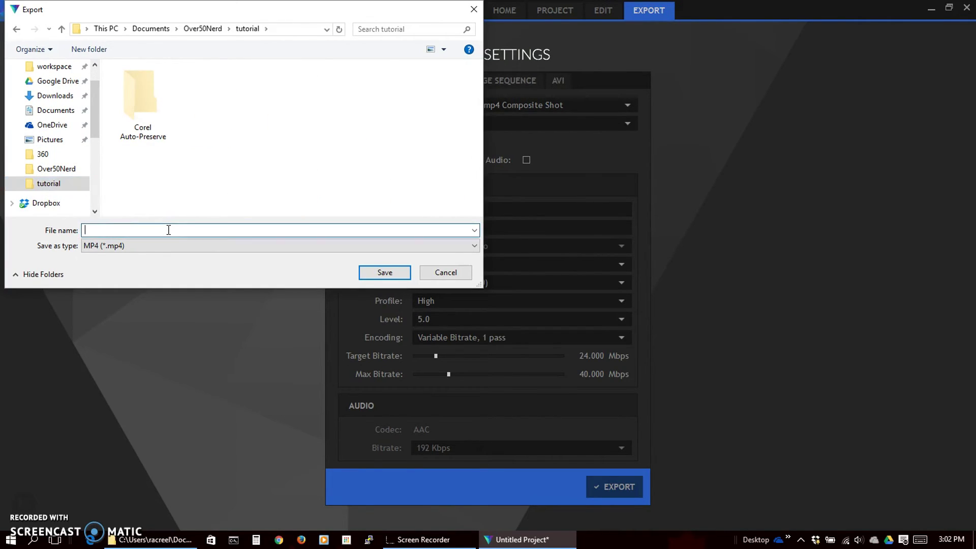
pyautogui.click(385, 273)
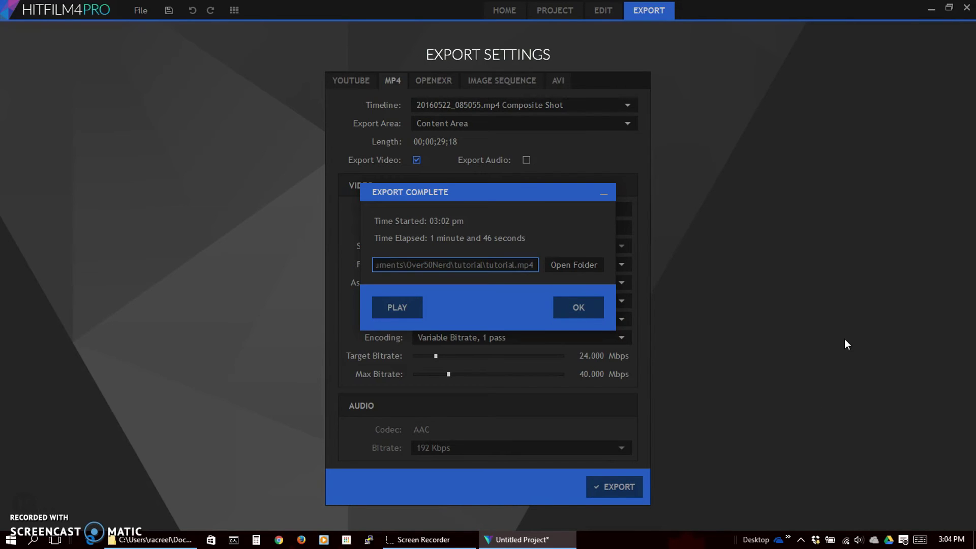
# Acknowledge the finished export and quit HitFilm, discarding project changes.
pyautogui.click(582, 304)
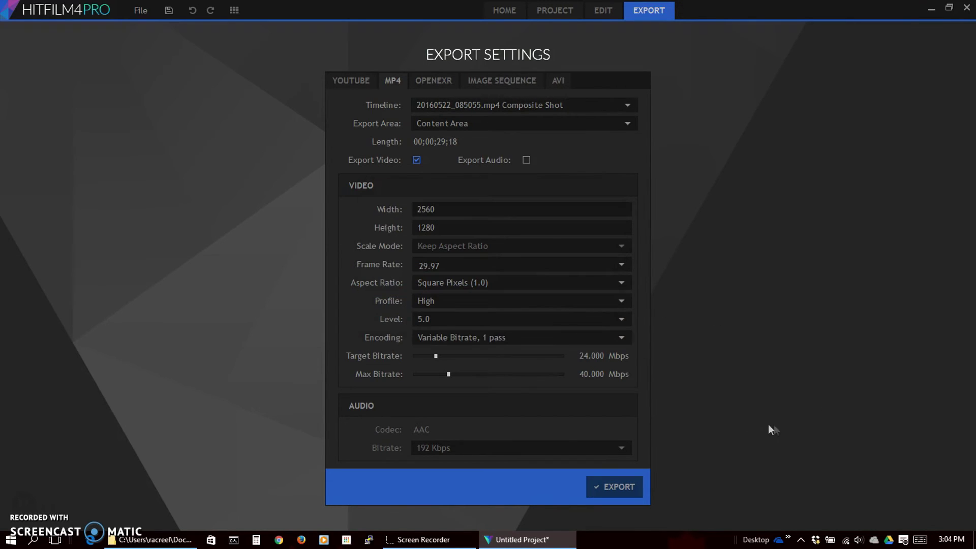
pyautogui.click(967, 7)
pyautogui.click(493, 286)
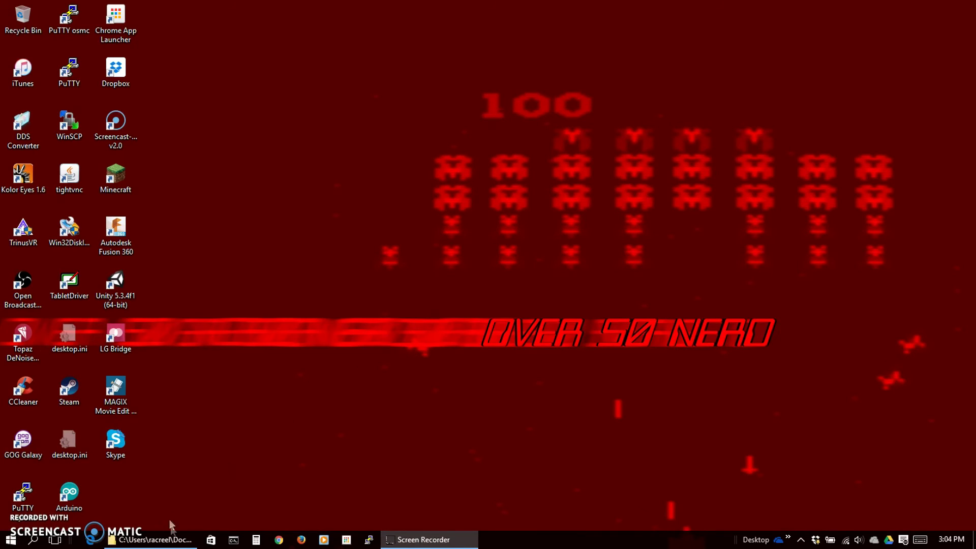
# Open tutorial.mp4 from the tutorial folder in the Kolor Eyes 360 player.
pyautogui.click(165, 539)
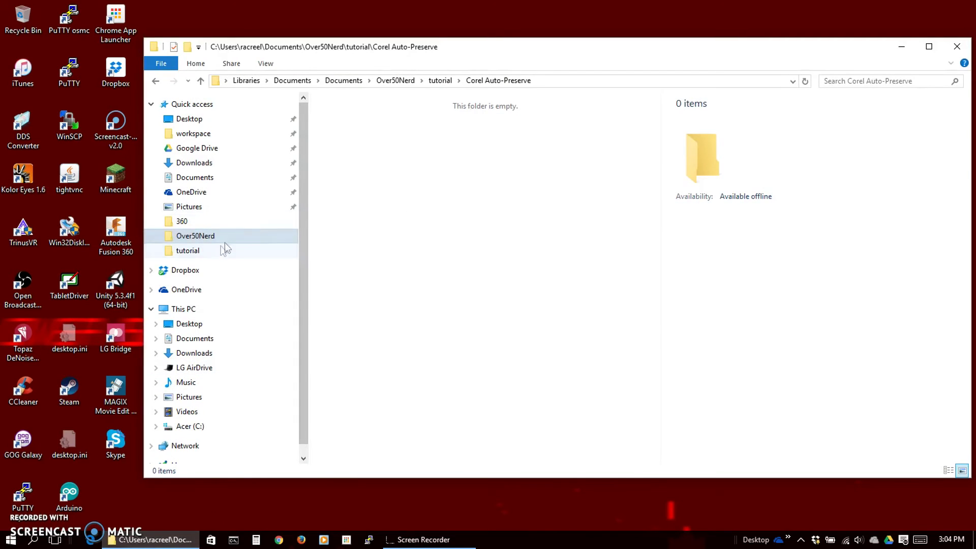
pyautogui.click(220, 251)
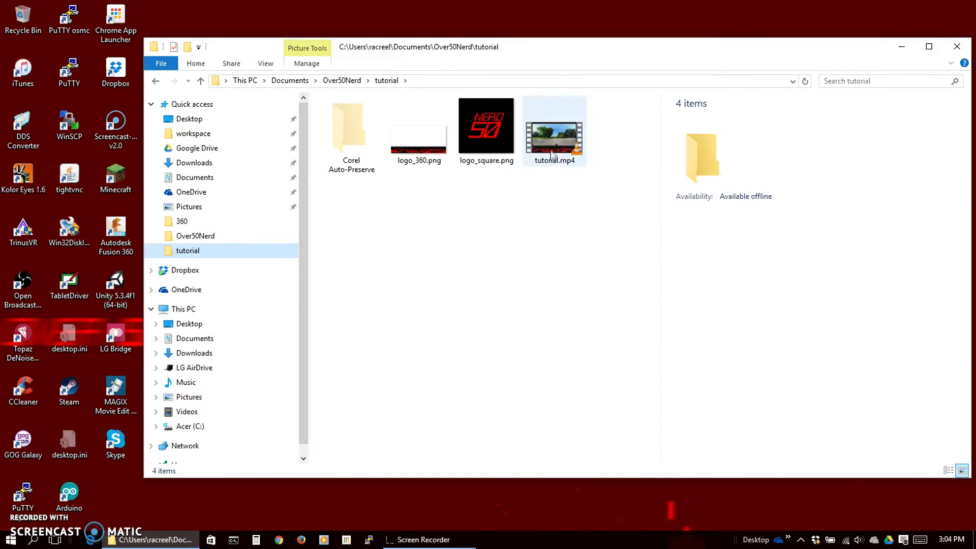
pyautogui.moveTo(562, 138); pyautogui.dragTo(26, 179)
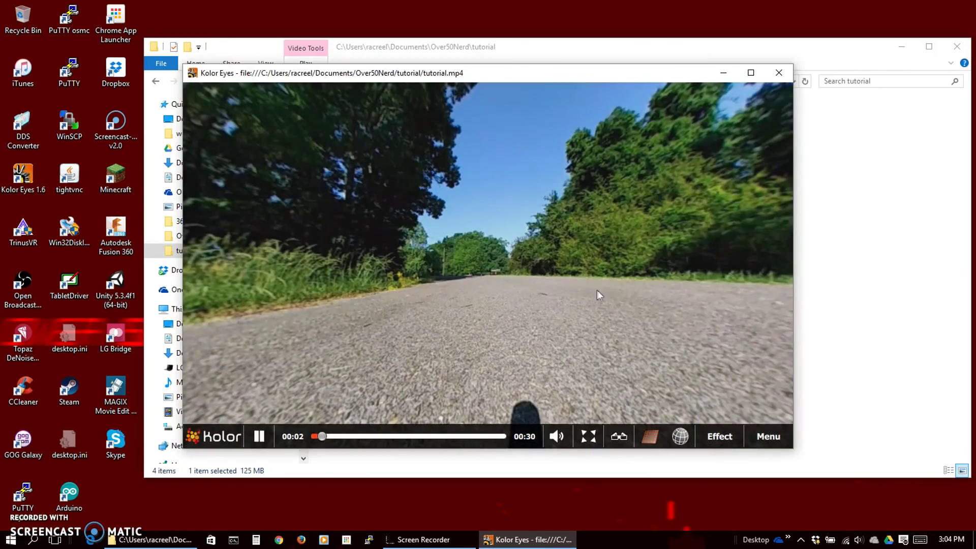
# Look around the 360 scene and down at the NERO 50 nadir logo, then close the player.
pyautogui.moveTo(599, 294); pyautogui.dragTo(446, 255)
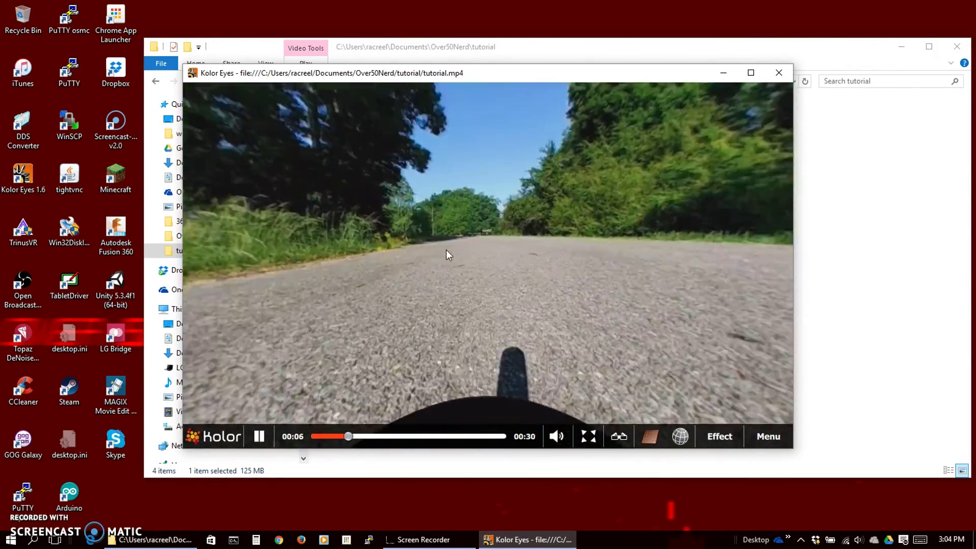
pyautogui.moveTo(490, 307); pyautogui.dragTo(490, 138)
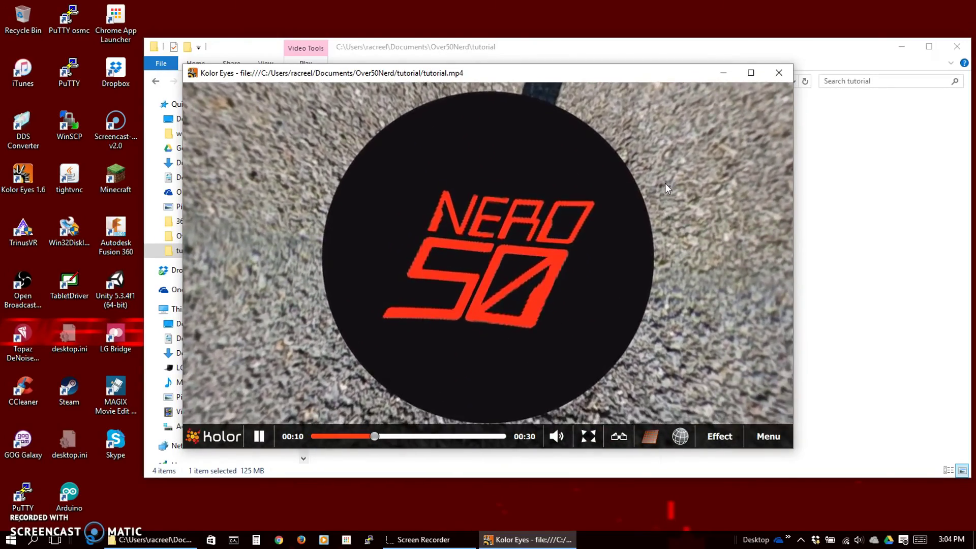
pyautogui.moveTo(664, 183); pyautogui.dragTo(474, 308)
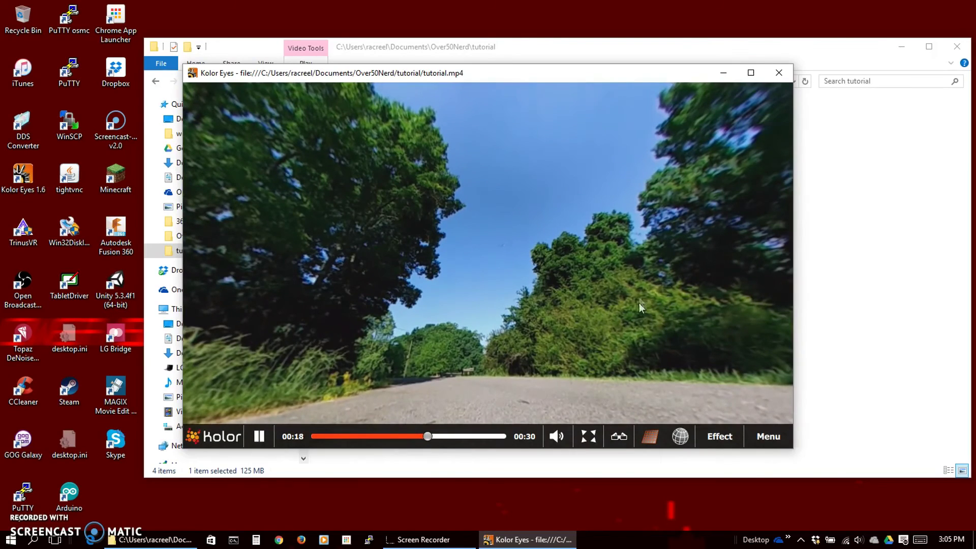
pyautogui.click(779, 74)
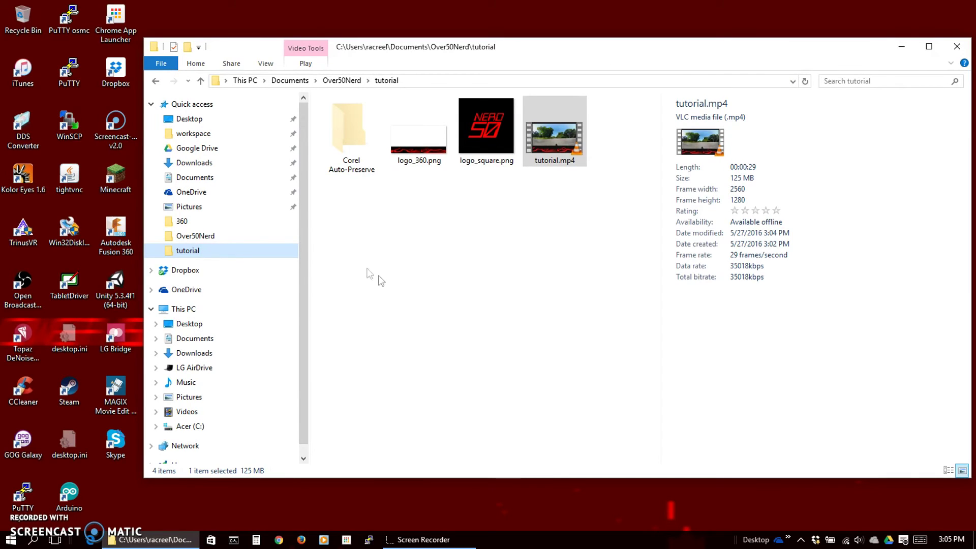
# Run 360 Video Metadata Tool.exe from Videos\360\360.Video.Metadata.Tool.win and start choosing a video.
pyautogui.click(182, 221)
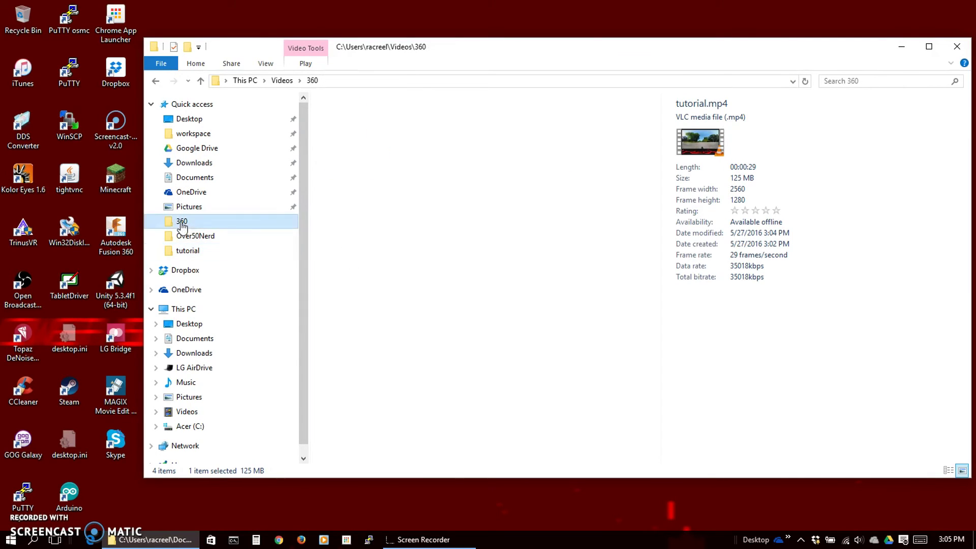
pyautogui.click(351, 135)
pyautogui.doubleClick(350, 135)
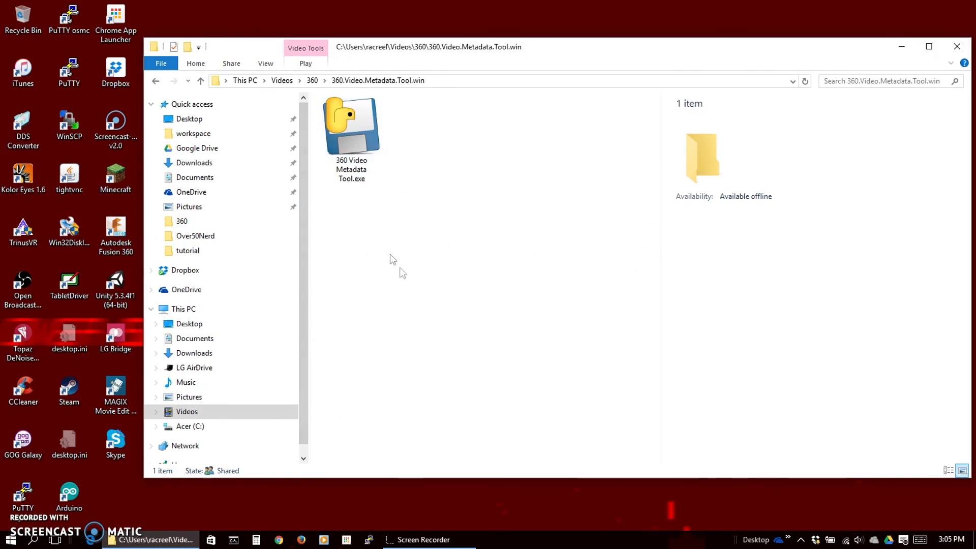
pyautogui.doubleClick(352, 133)
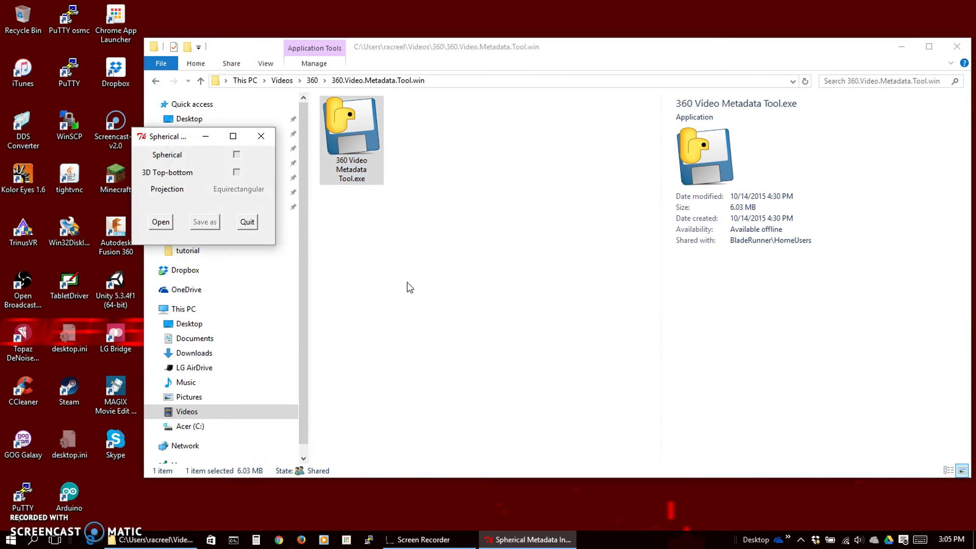
pyautogui.click(160, 223)
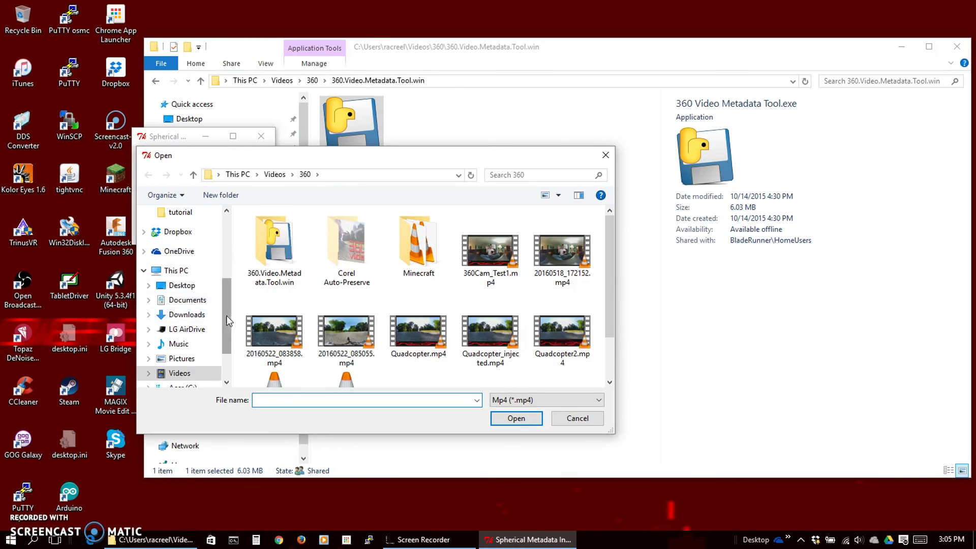
# Load tutorial.mp4 from the tutorial folder into the metadata tool.
pyautogui.scroll(2, 196, 269)
pyautogui.click(193, 273)
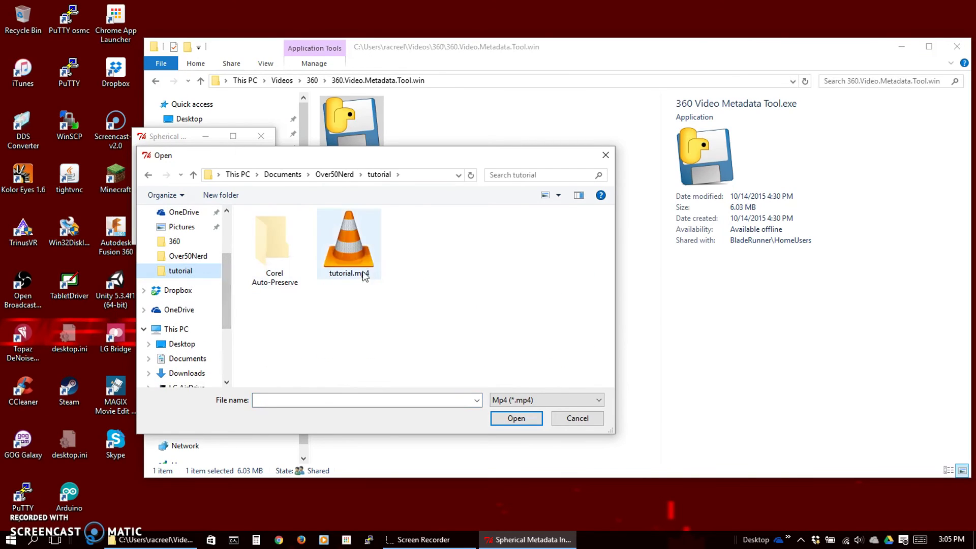
pyautogui.doubleClick(343, 250)
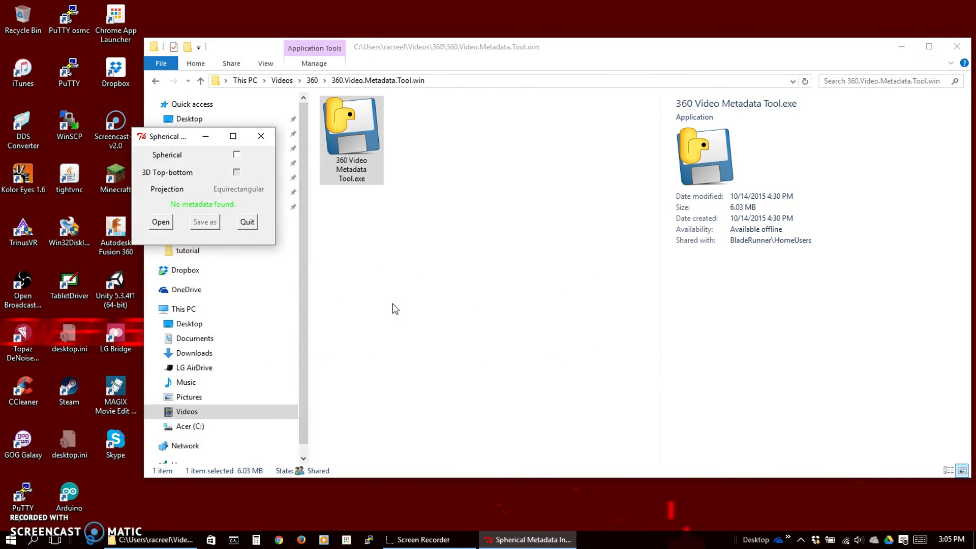
# Tick Spherical, save the copy as tutorial_injected.mp4, and quit the tool.
pyautogui.click(237, 156)
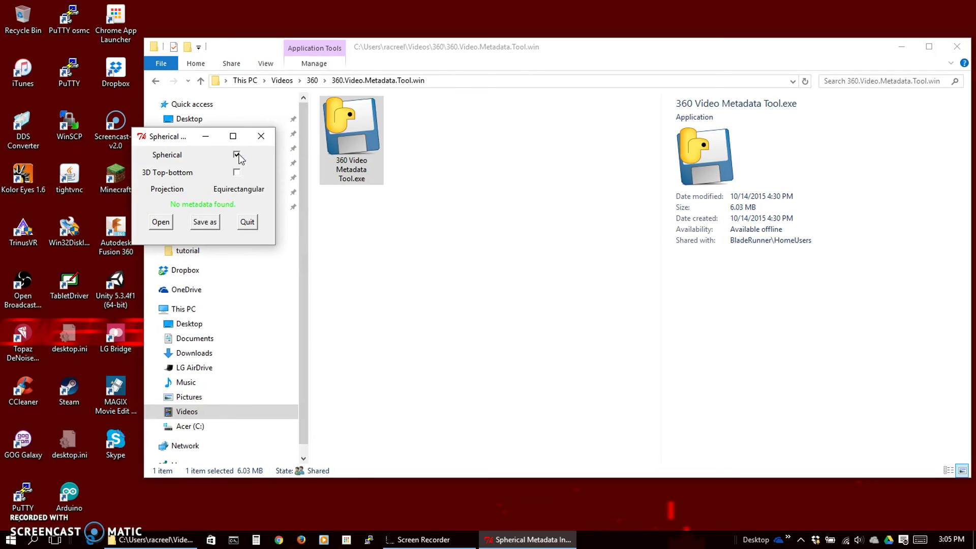
pyautogui.click(204, 222)
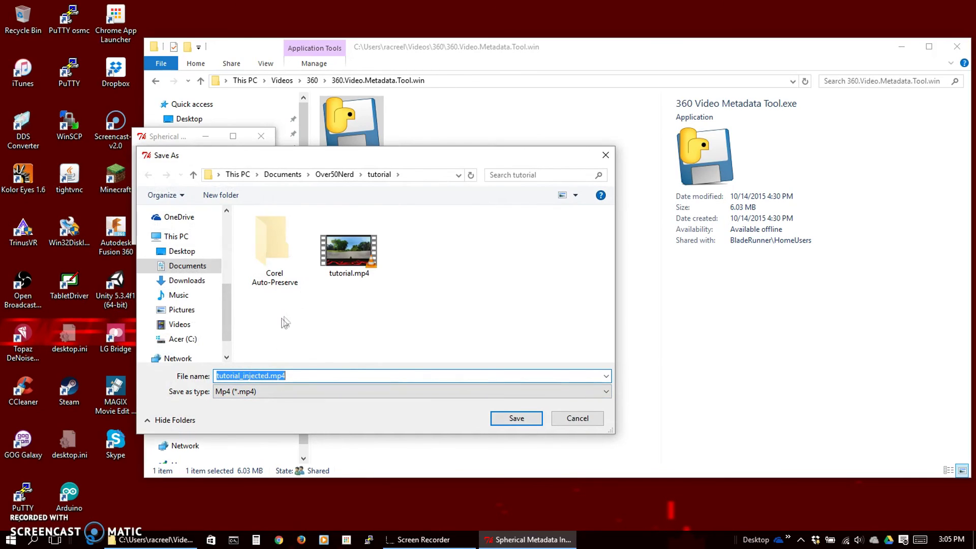
pyautogui.click(527, 421)
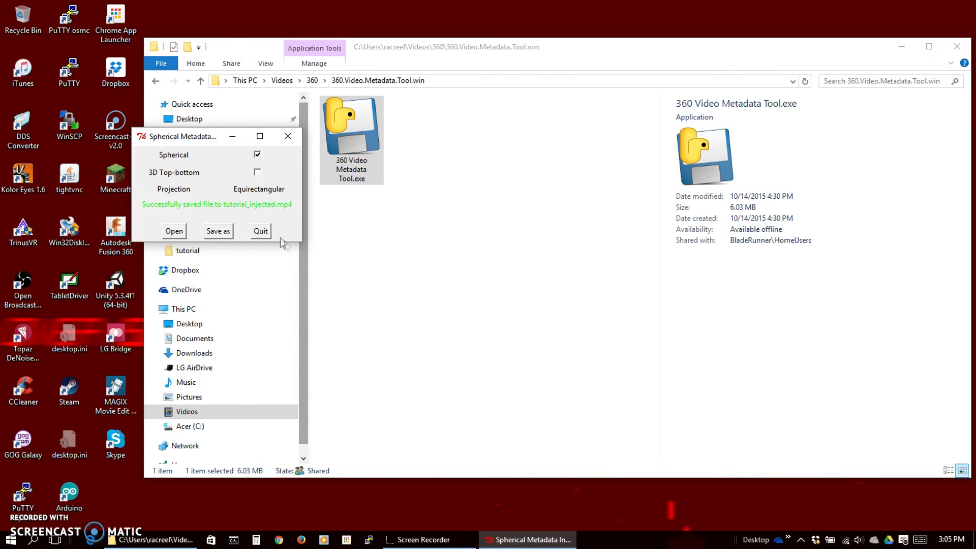
pyautogui.click(262, 232)
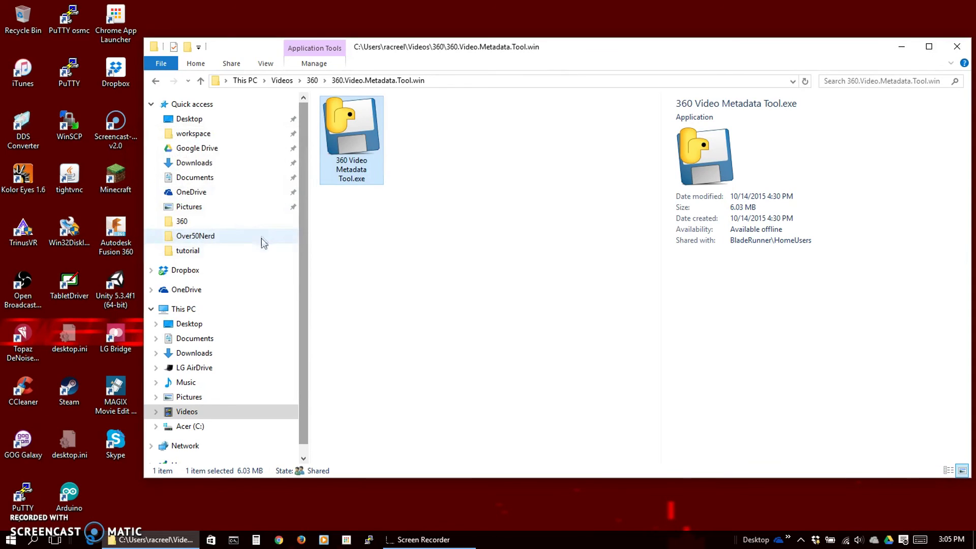
# Show the tutorial folder's contents, including tutorial_injected.mp4 beside tutorial.mp4.
pyautogui.click(218, 249)
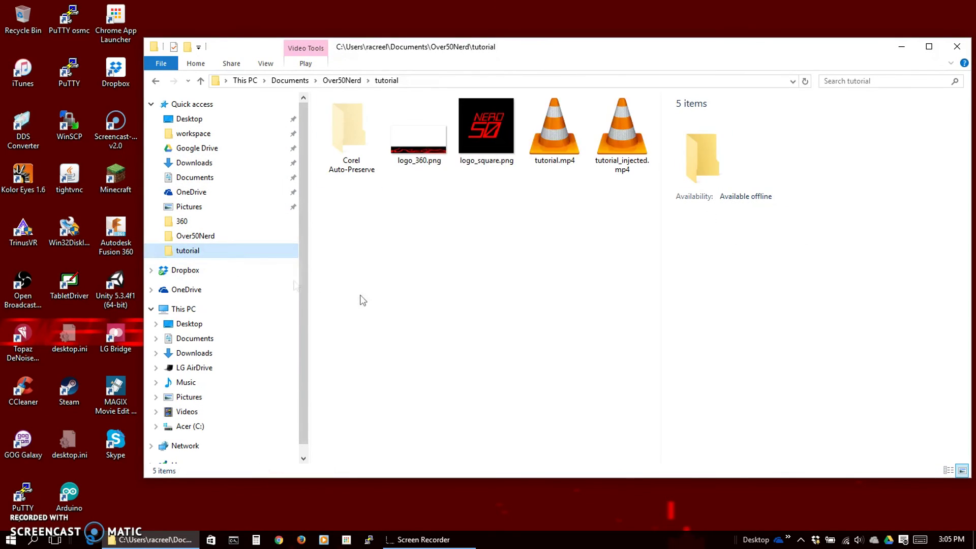